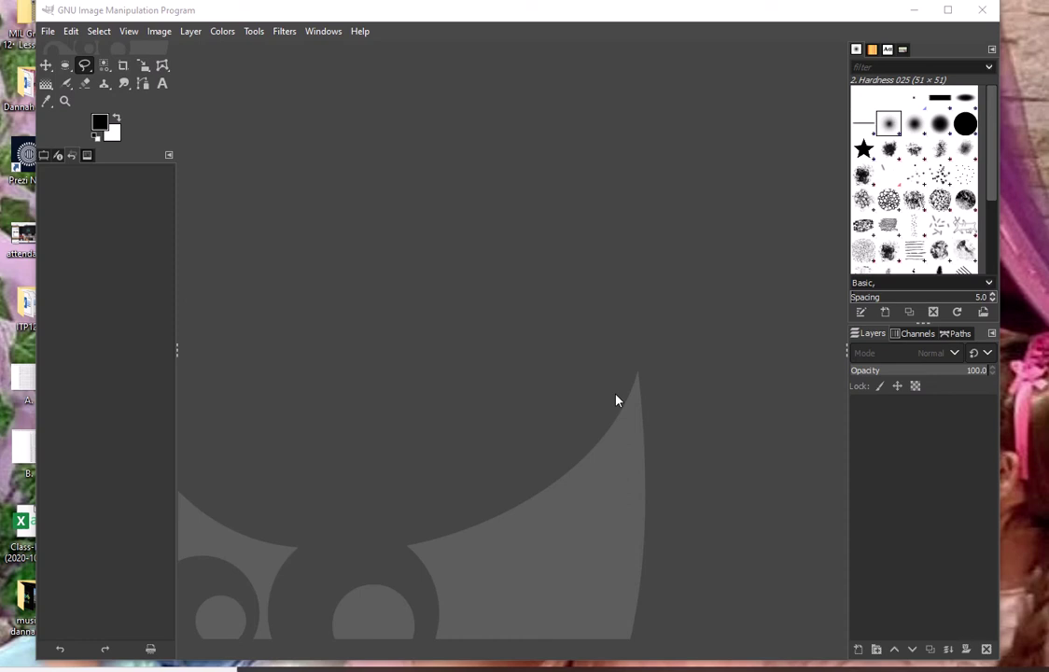
Step: Open the image BOY2.jpeg from the recently used files
click(47, 31)
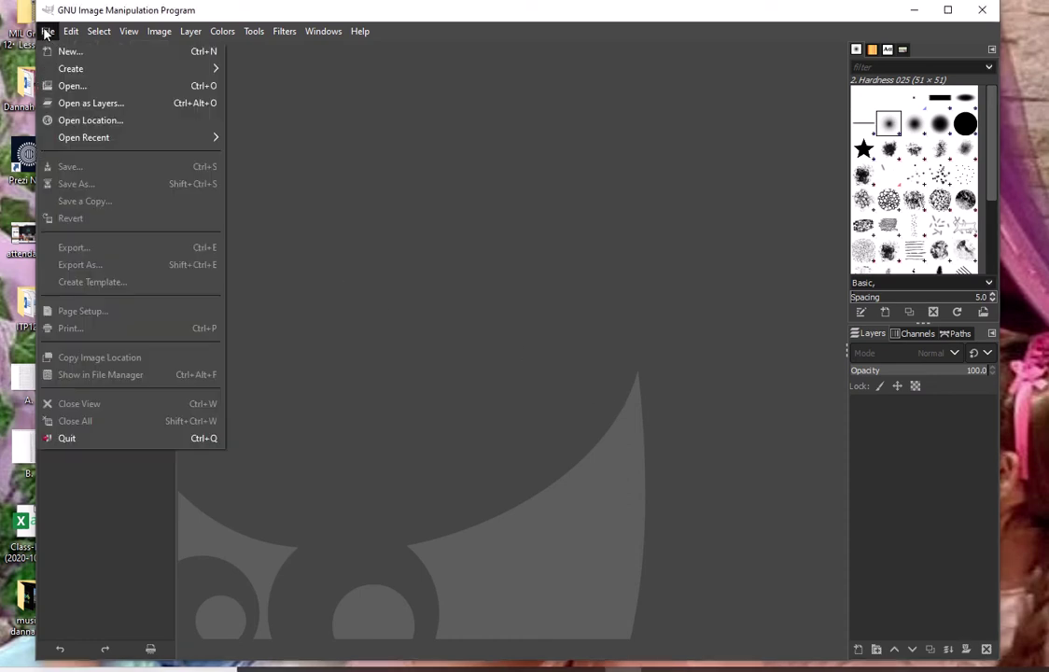
click(68, 86)
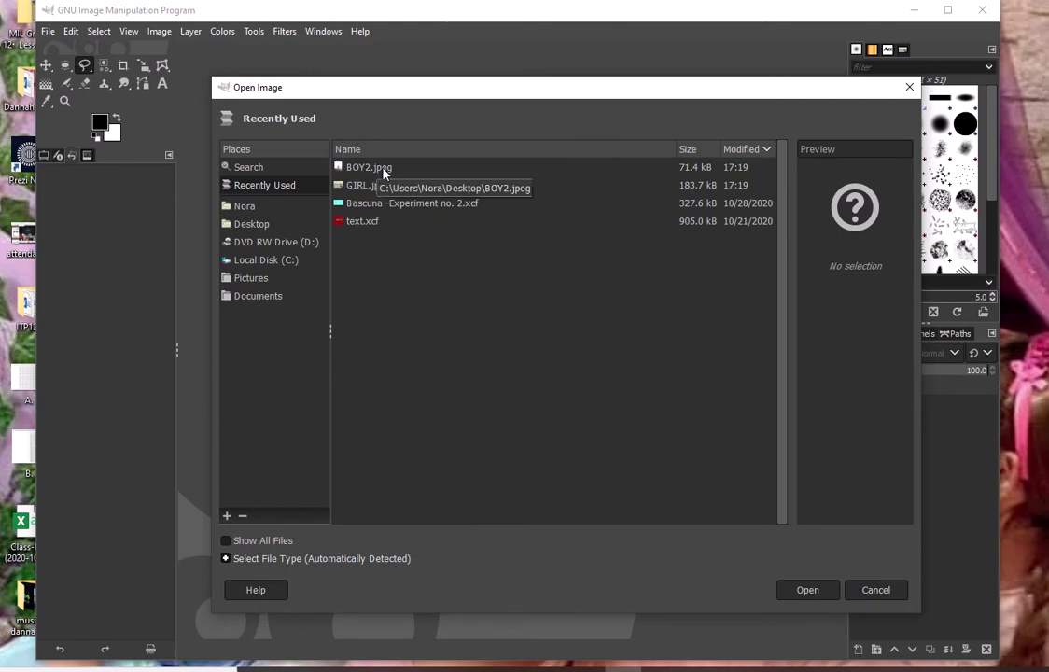
click(406, 171)
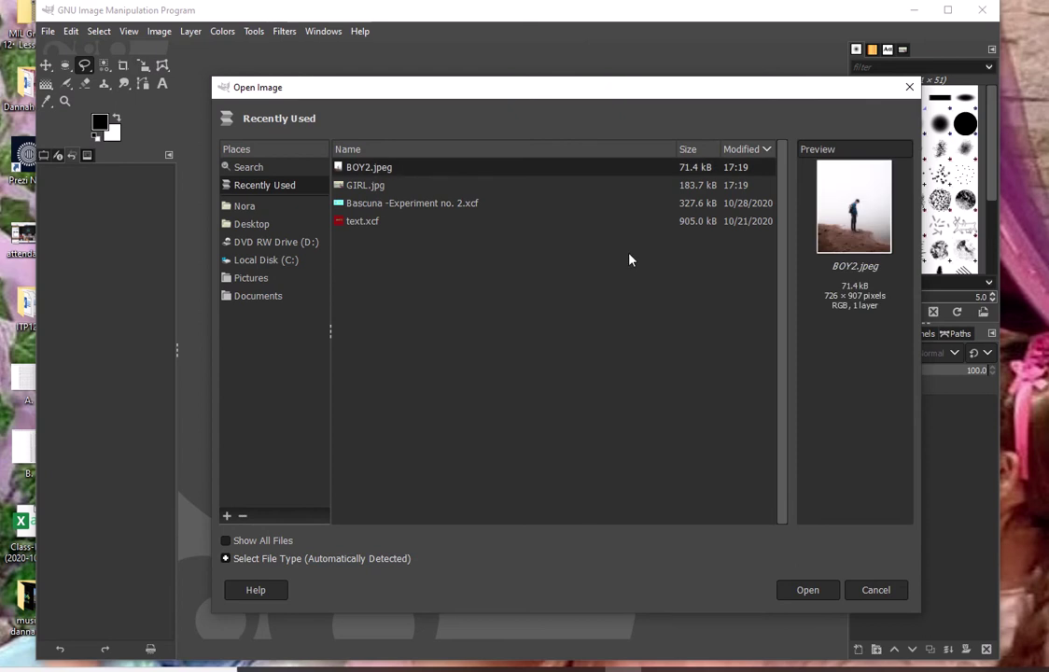
click(824, 593)
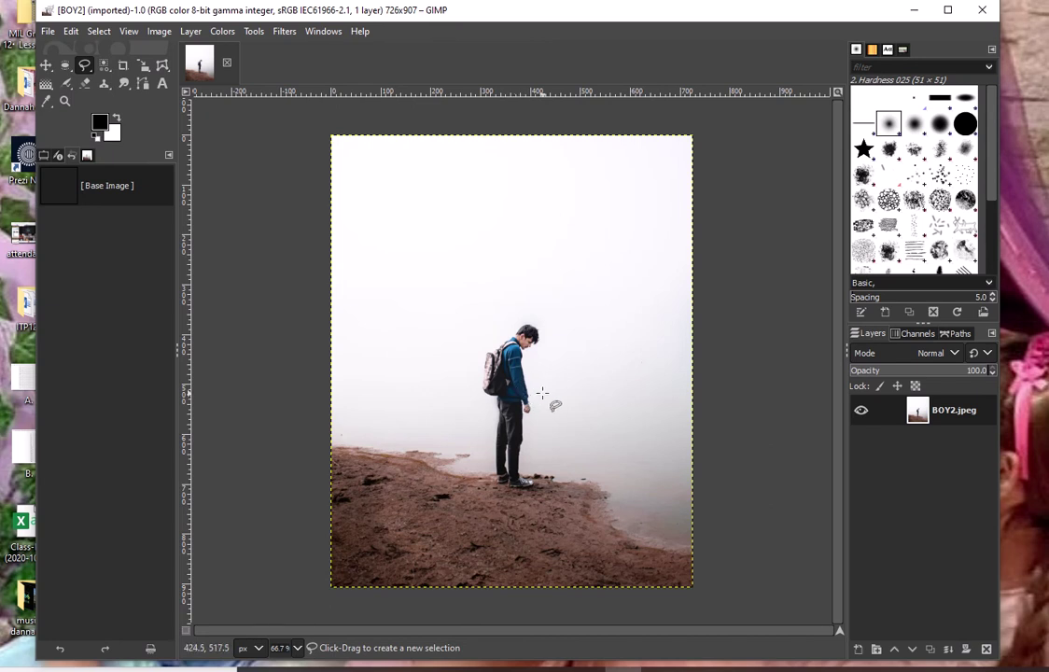
Step: Open GIRL.jpg from the Desktop folder as a second image
click(47, 35)
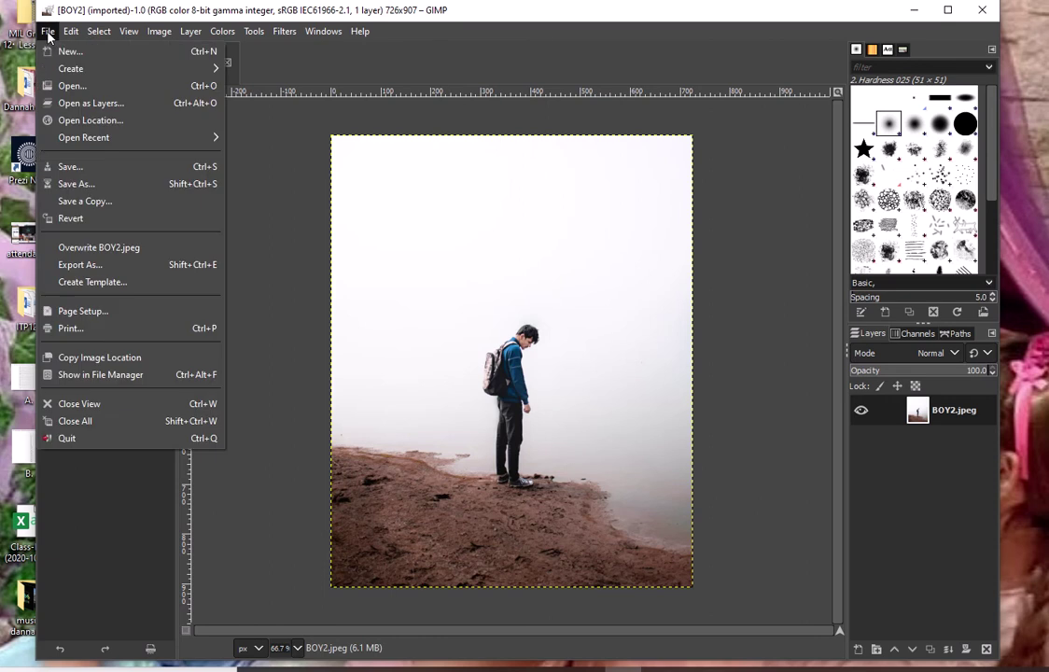
click(65, 84)
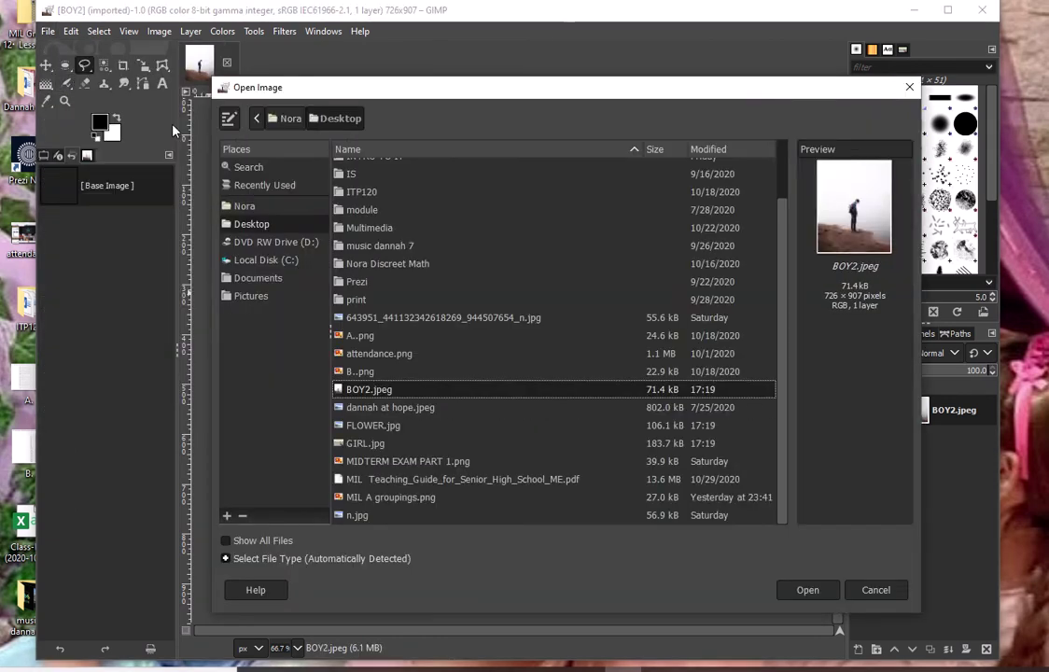
click(381, 446)
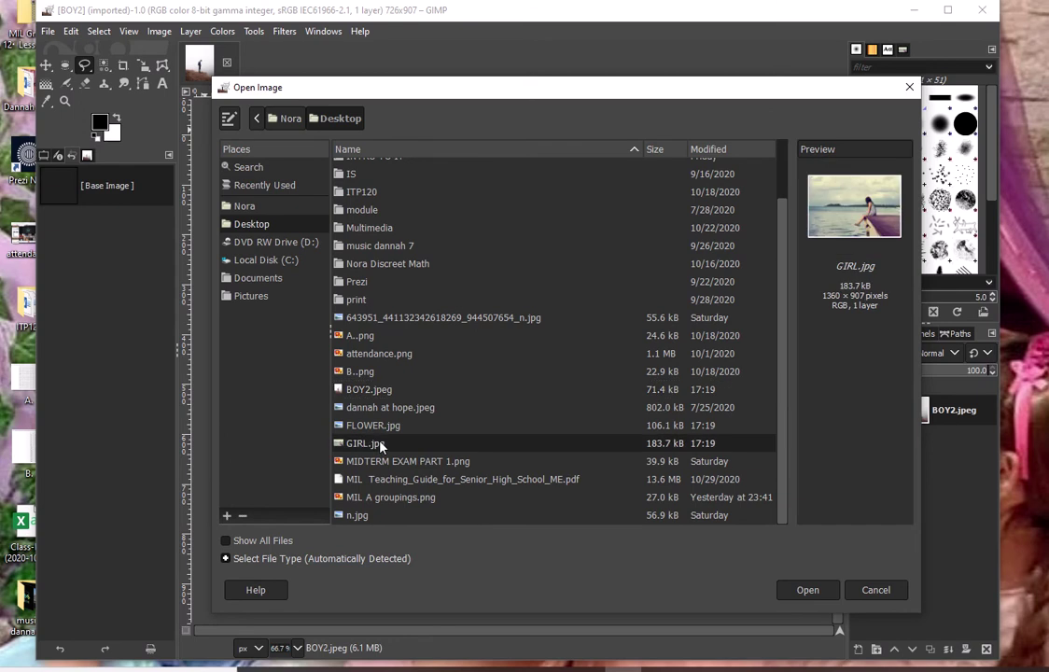
click(808, 590)
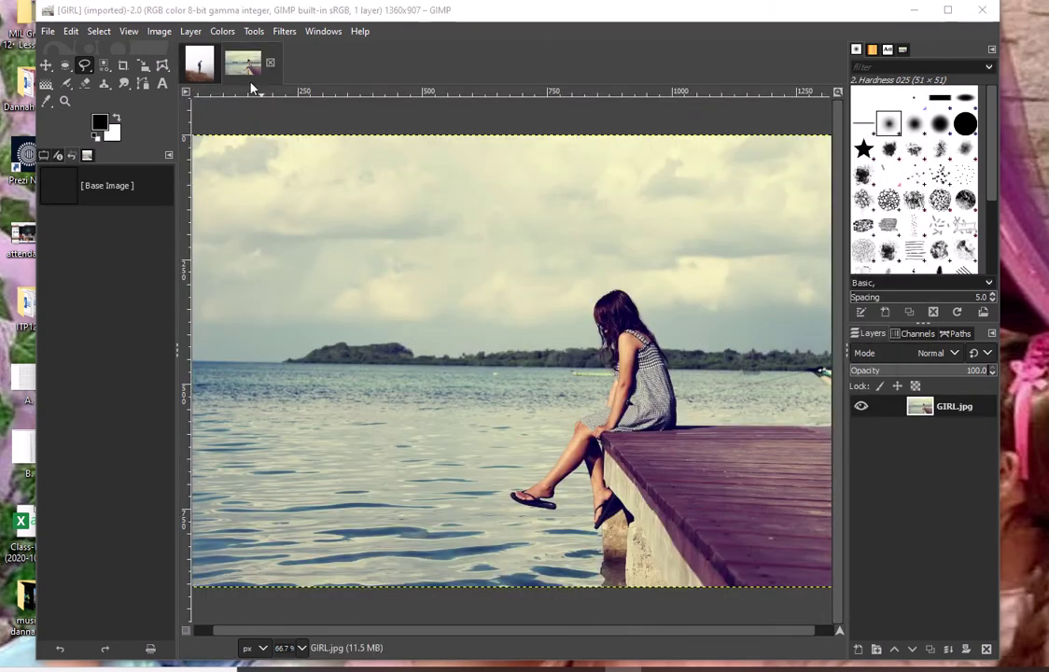
click(197, 66)
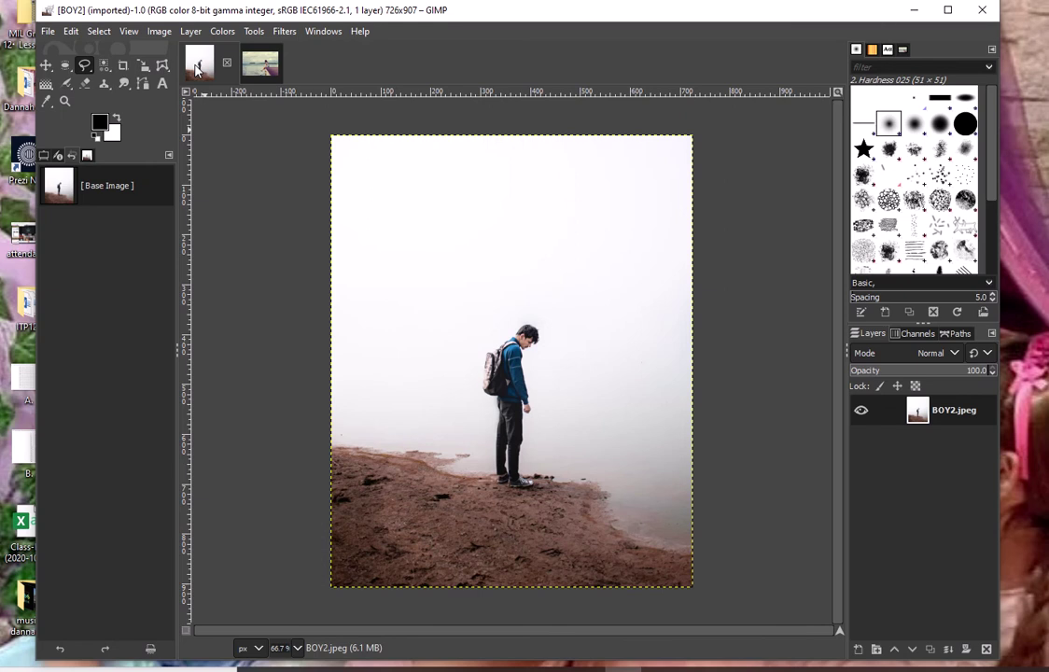
click(260, 64)
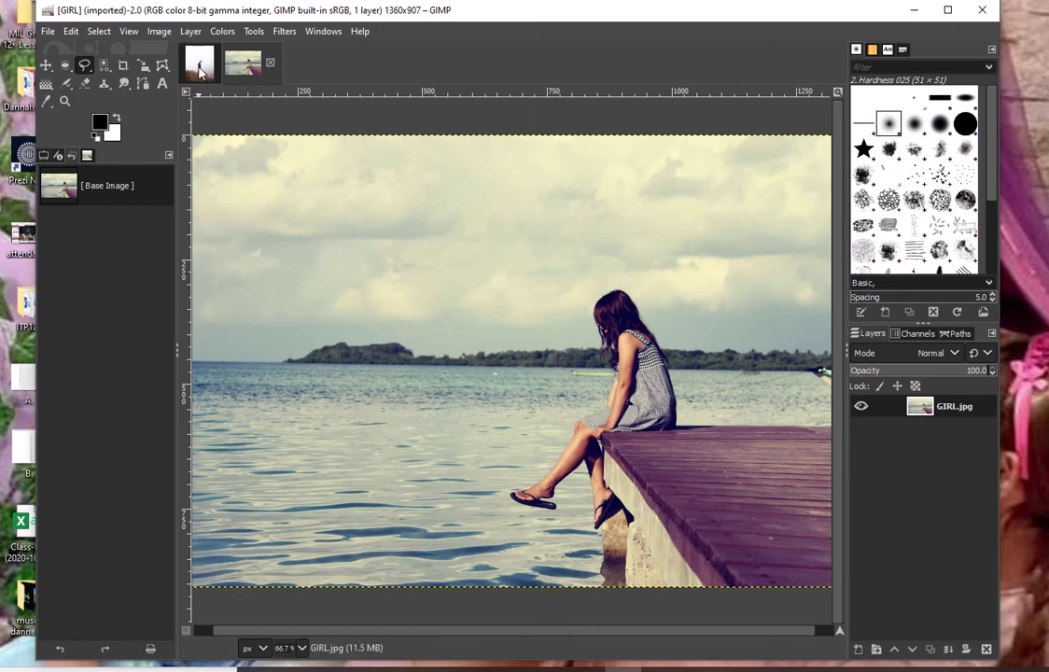
click(199, 67)
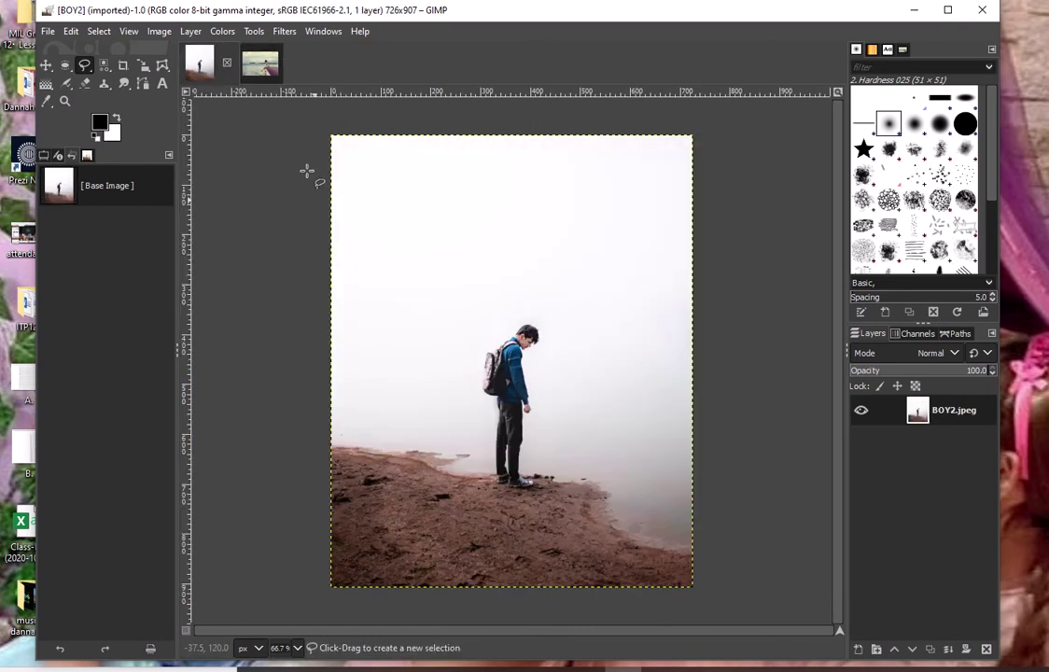
click(261, 63)
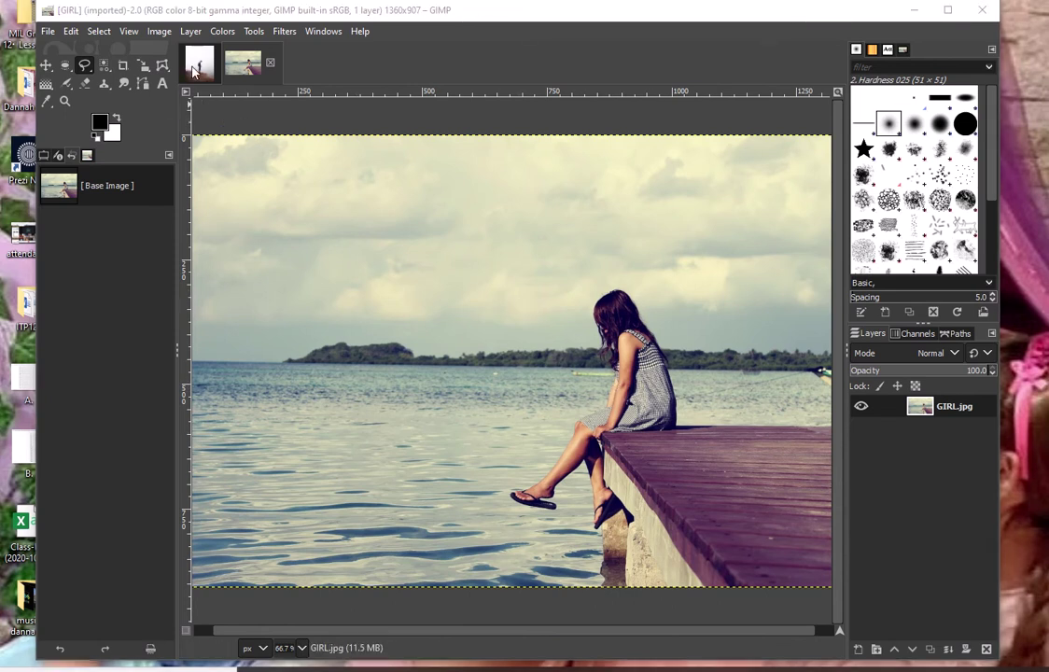
Step: Switch to the BOY2 image and add an alpha channel to its BOY2.jpeg layer
click(193, 69)
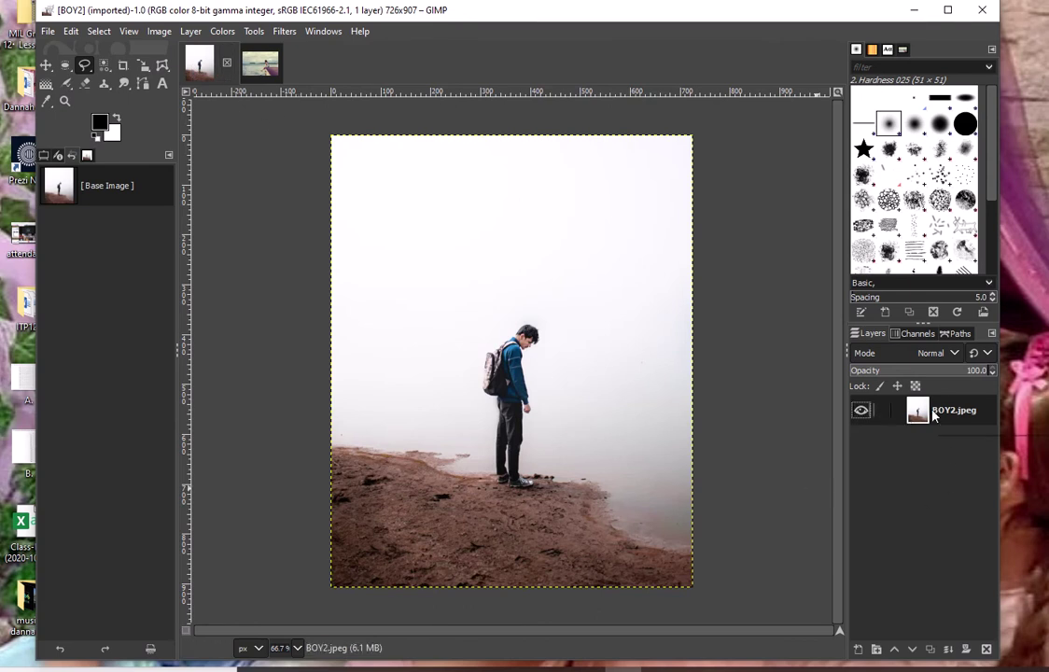
right_click(934, 414)
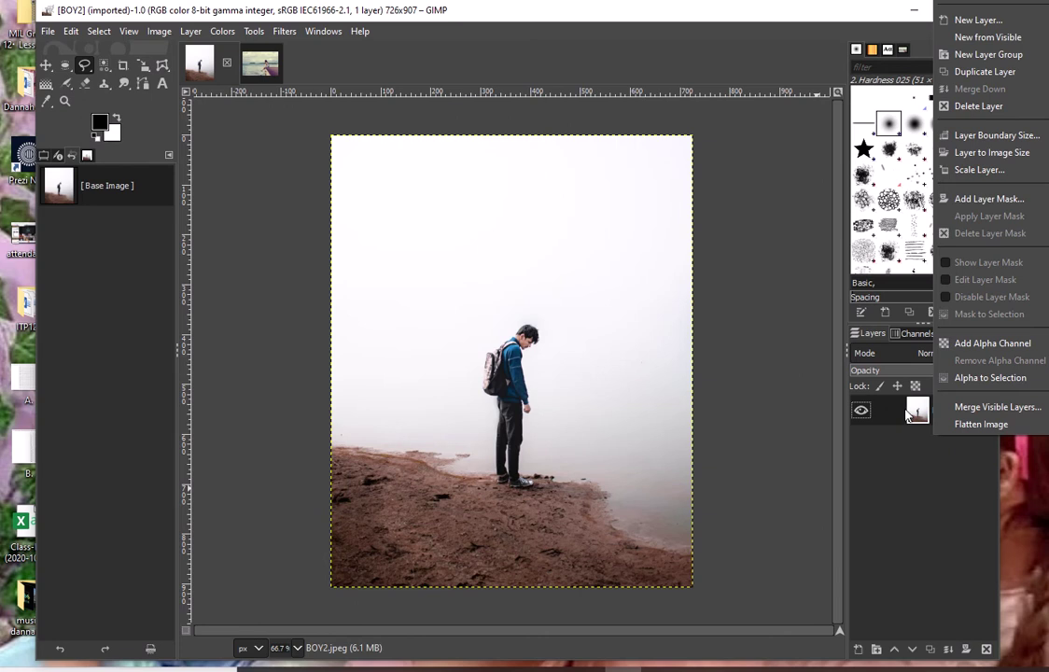
click(948, 342)
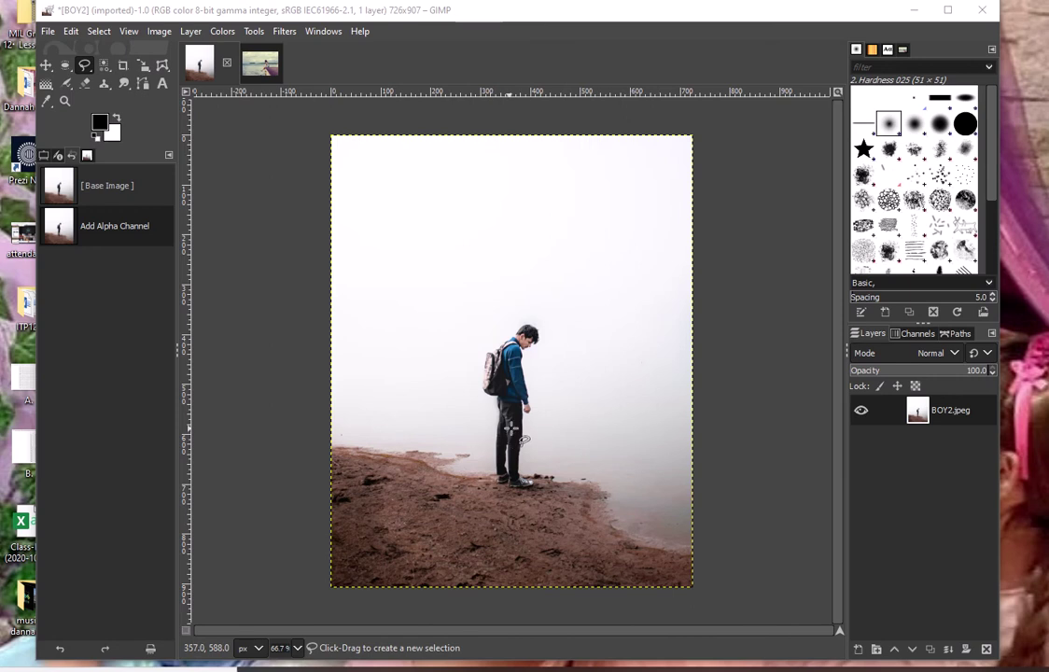
Step: Trace a Free Select outline from the boy's rear shoe up along the back of his leg, the backpack and the head
scroll(530, 427, up, 2)
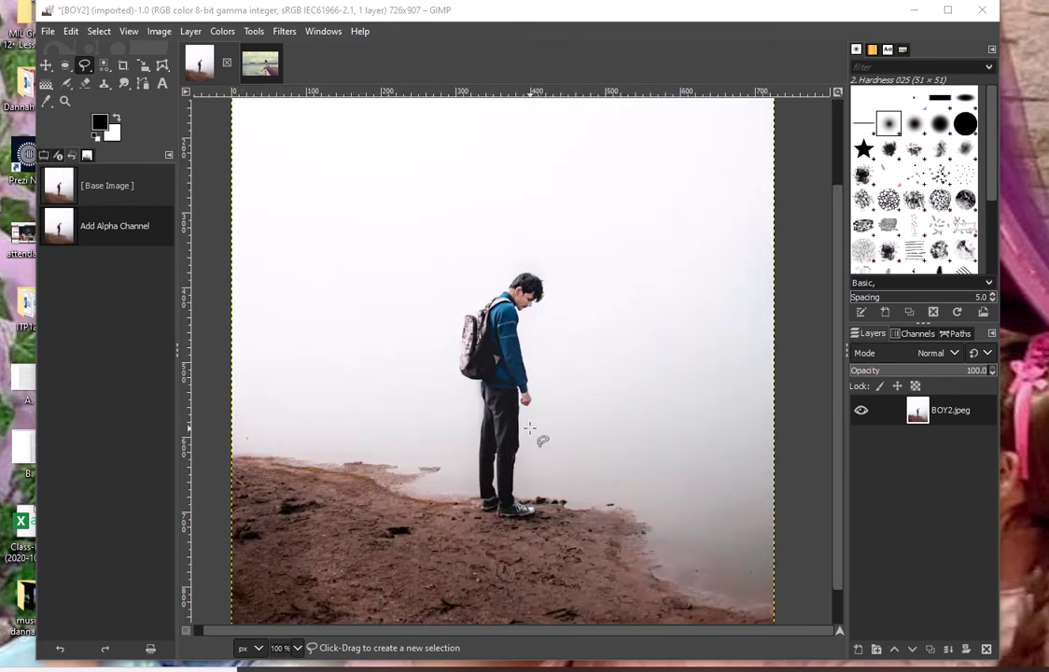
scroll(529, 427, up, 2)
scroll(530, 429, down, 4)
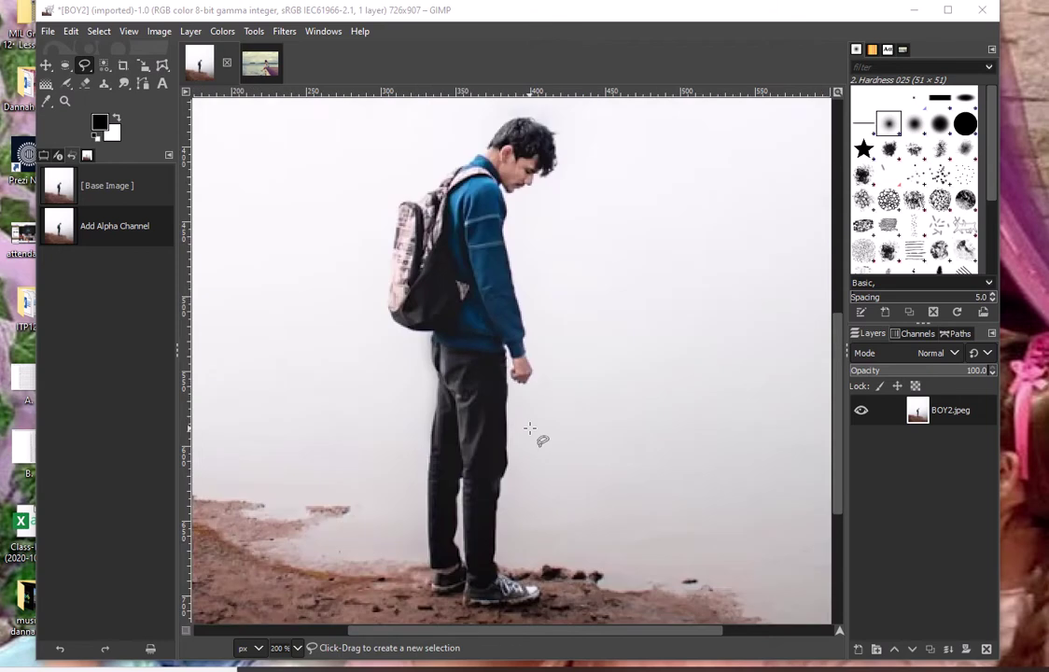
scroll(529, 431, up, 3)
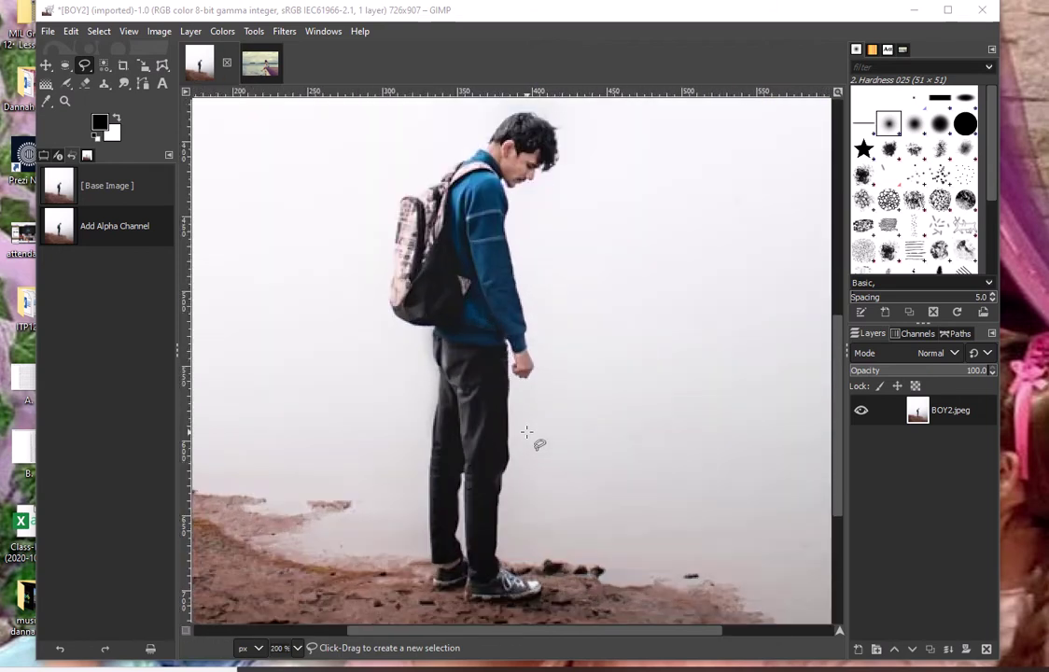
click(85, 65)
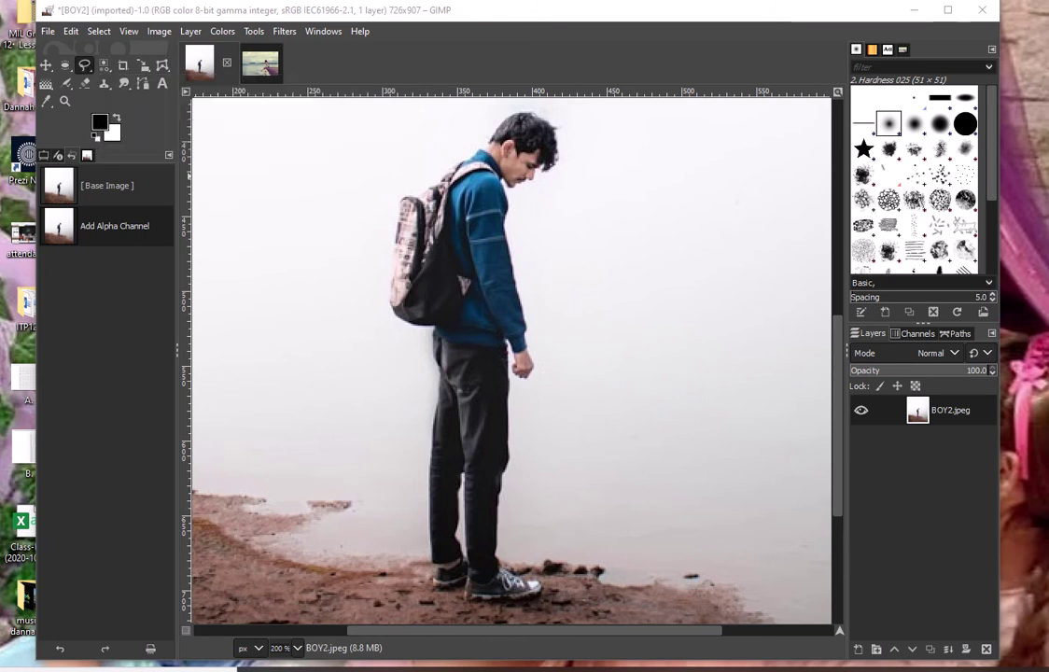
drag(838, 413, 837, 458)
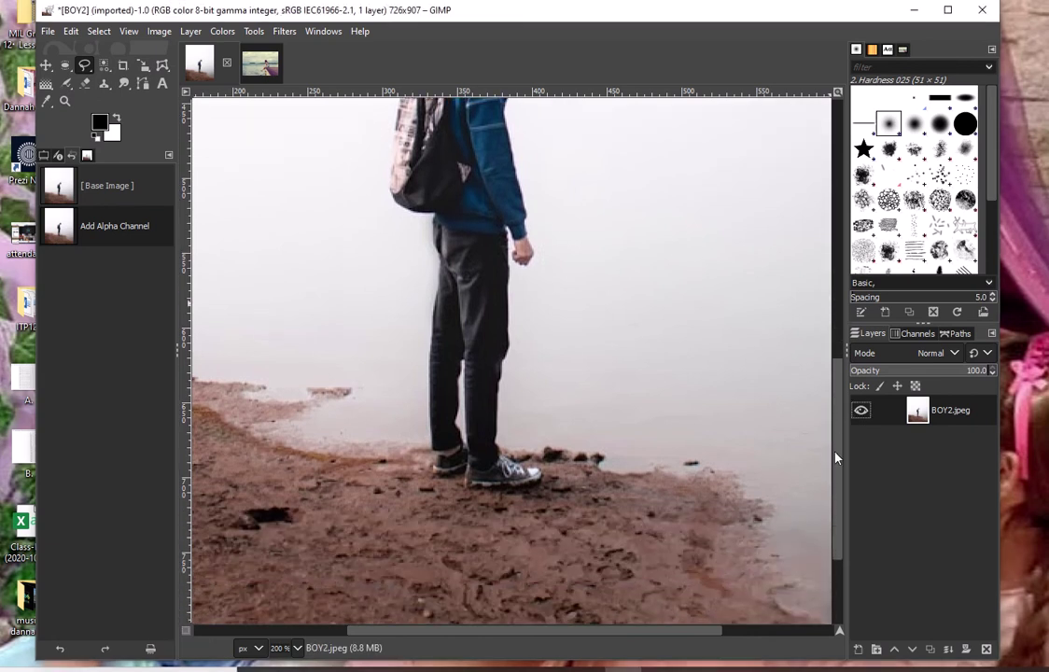
click(465, 467)
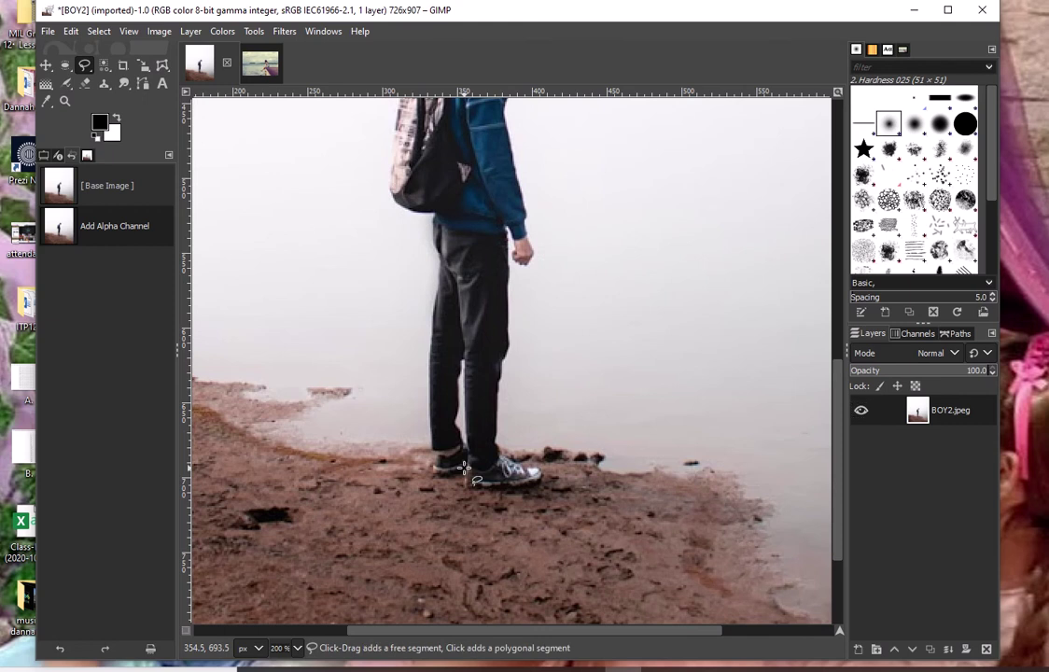
key(Escape)
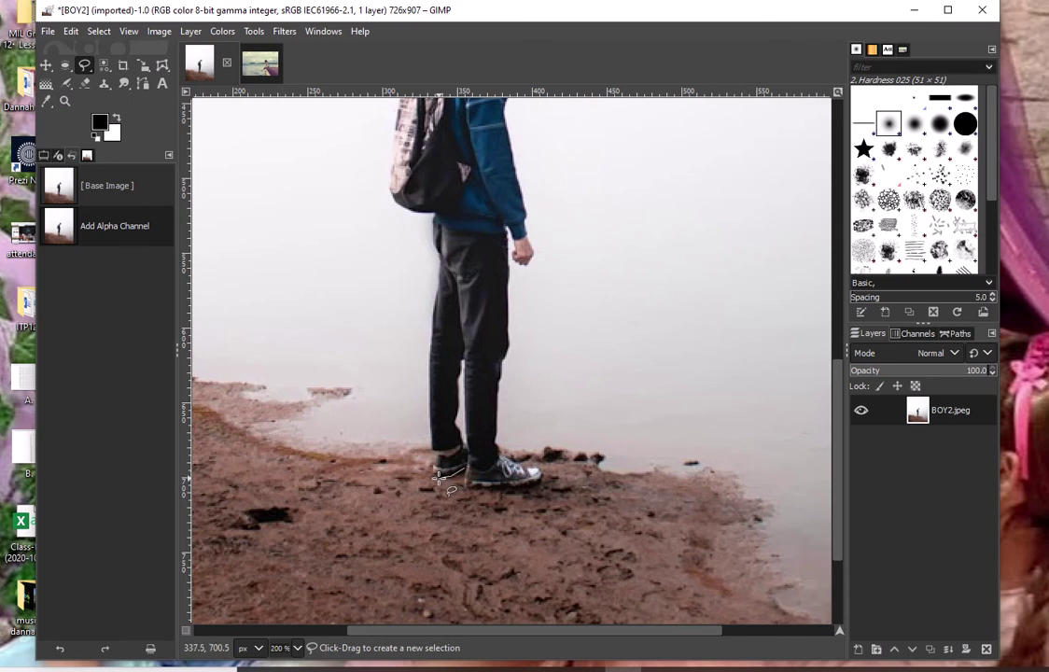
click(433, 473)
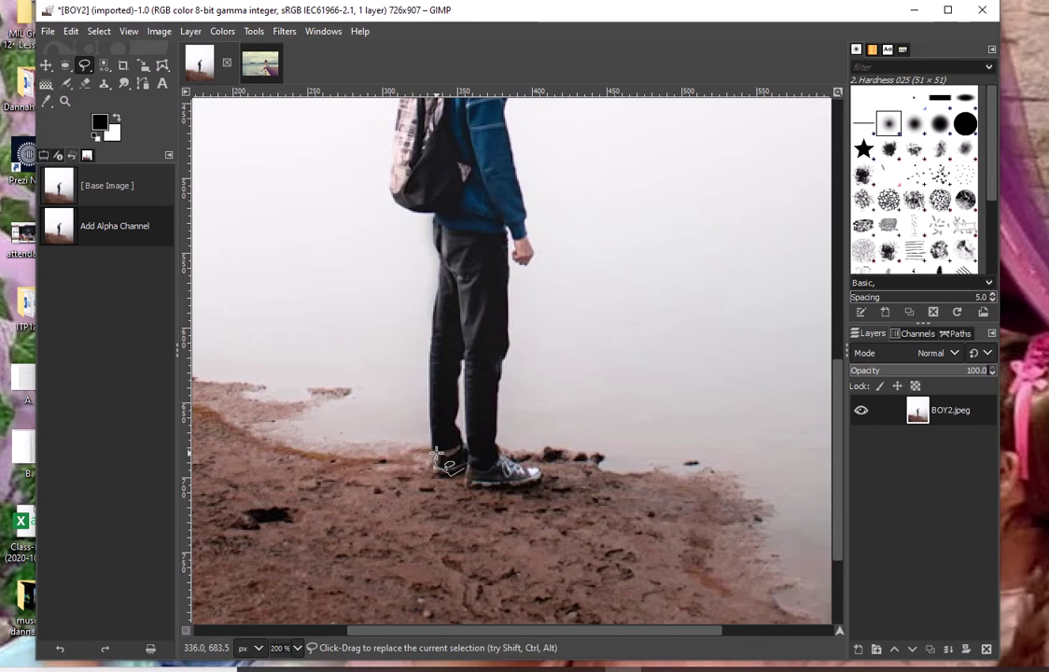
click(436, 454)
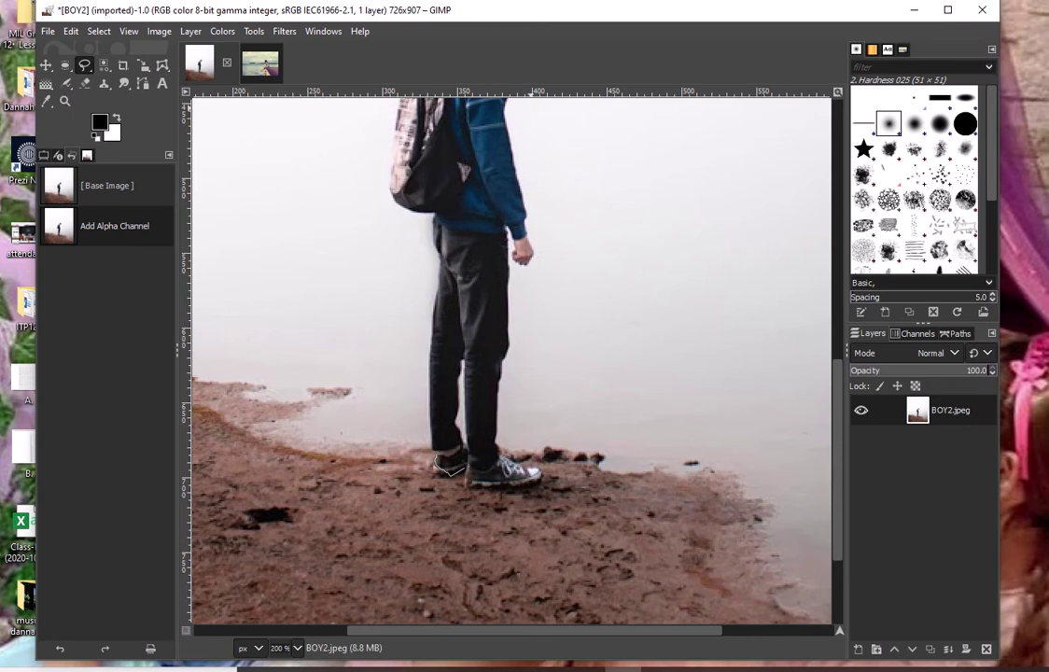
scroll(497, 450, up, 5)
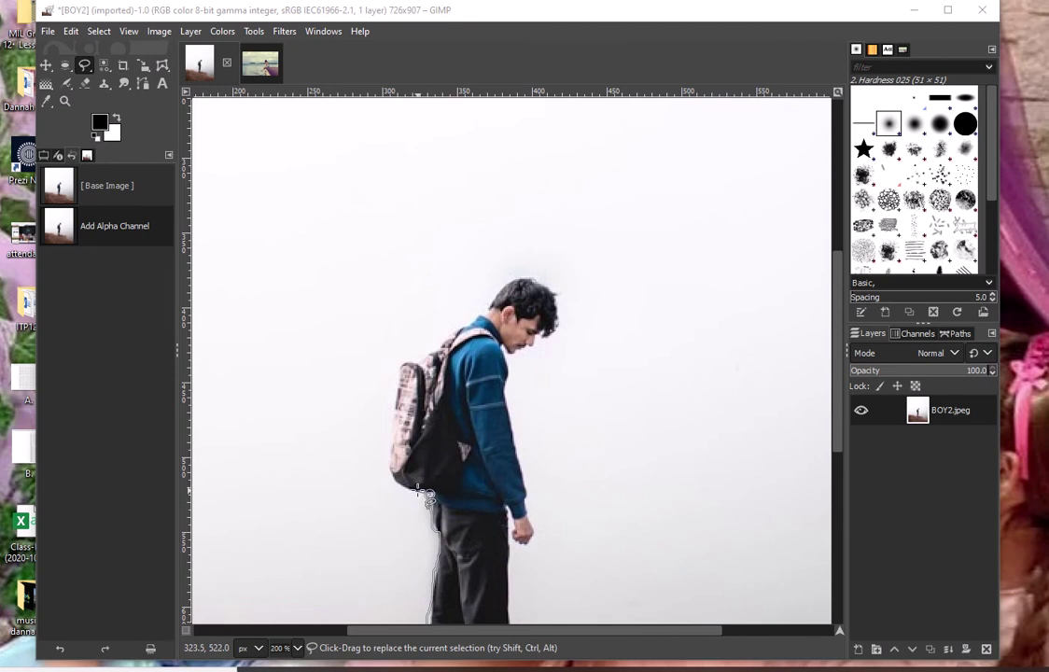
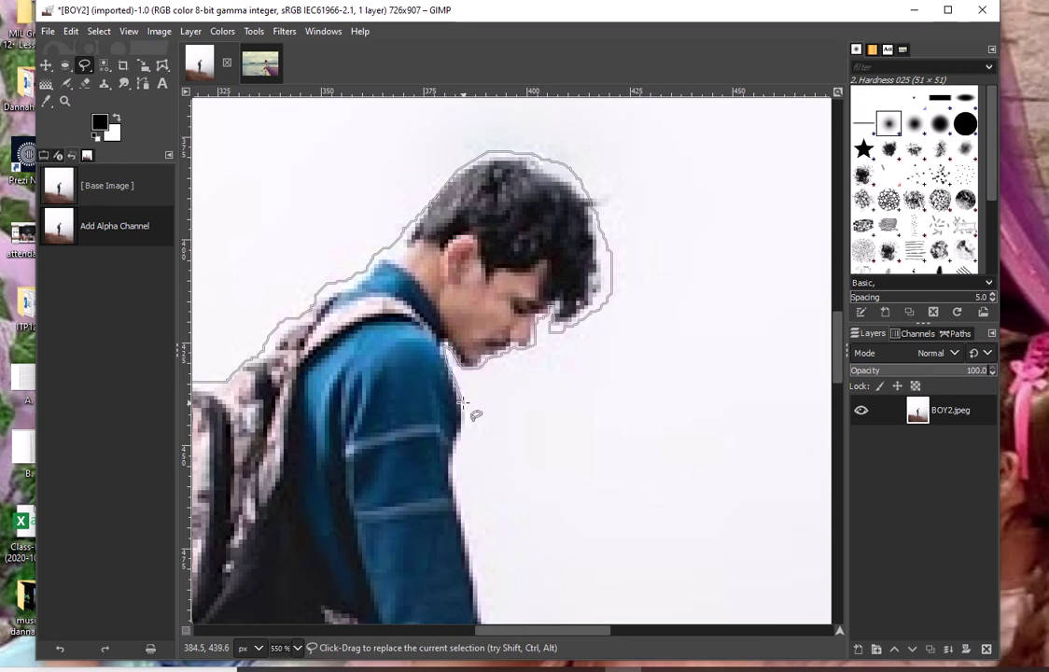
Step: Continue the outline down the boy's front, around the front shoe and between the legs, closing it at the rear shoe
mouse_move(464, 415)
mouse_down()
mouse_move(453, 525)
mouse_move(479, 613)
mouse_up()
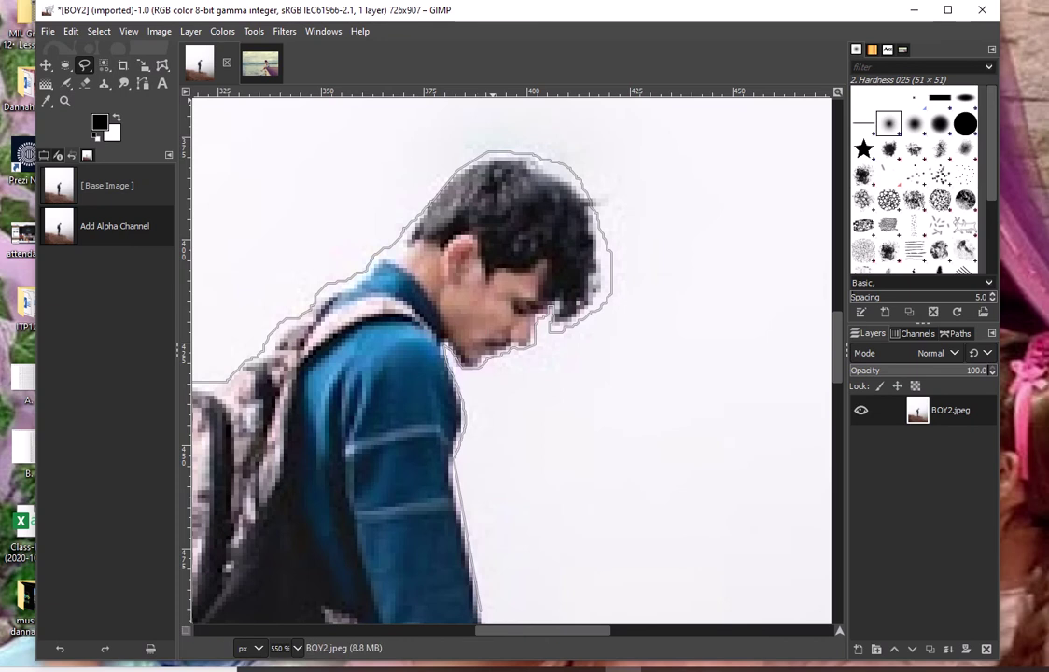
scroll(511, 359, down, 10)
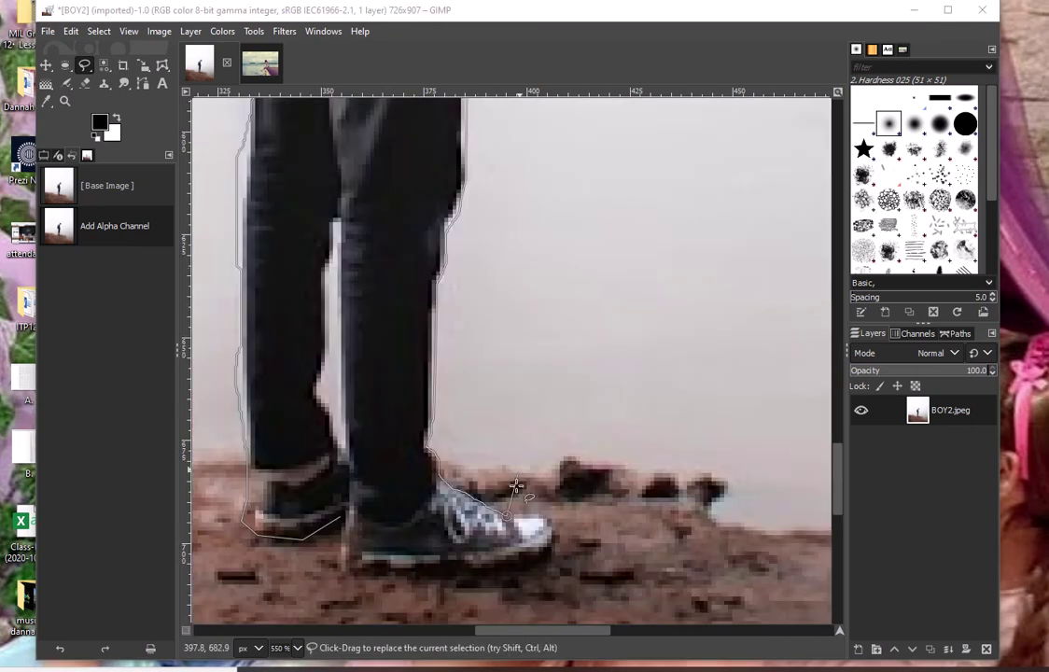
mouse_move(516, 487)
mouse_down()
mouse_move(516, 523)
mouse_move(553, 532)
mouse_move(546, 558)
mouse_move(412, 576)
mouse_move(347, 562)
mouse_move(341, 103)
mouse_up()
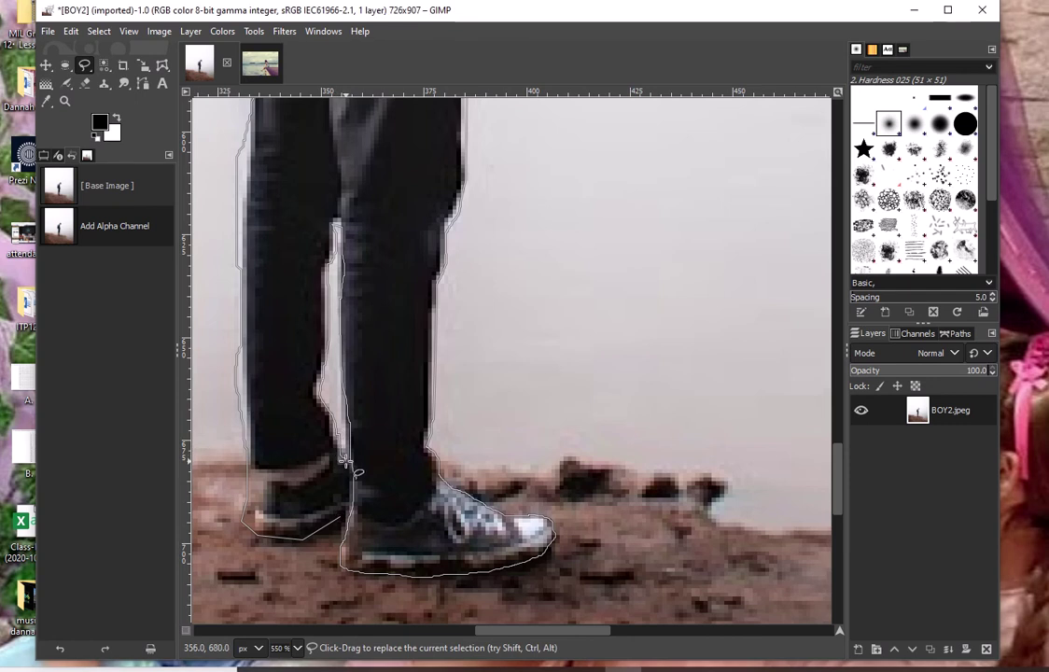
click(339, 517)
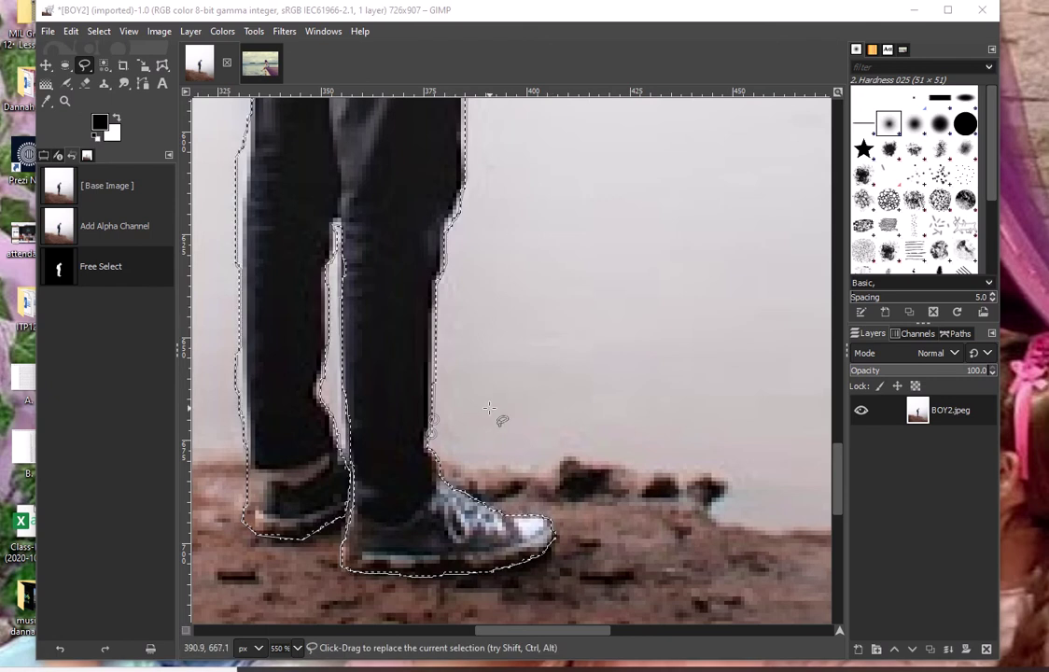
Step: Commit the closed outline as a selection around the whole boy
click(339, 455)
click(340, 516)
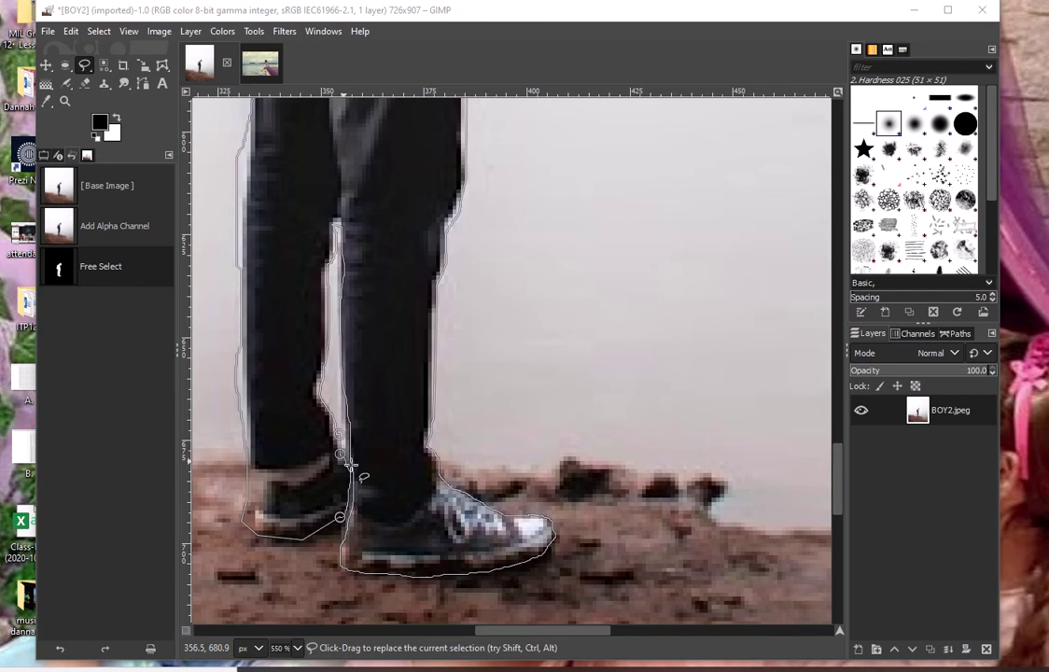
key(Return)
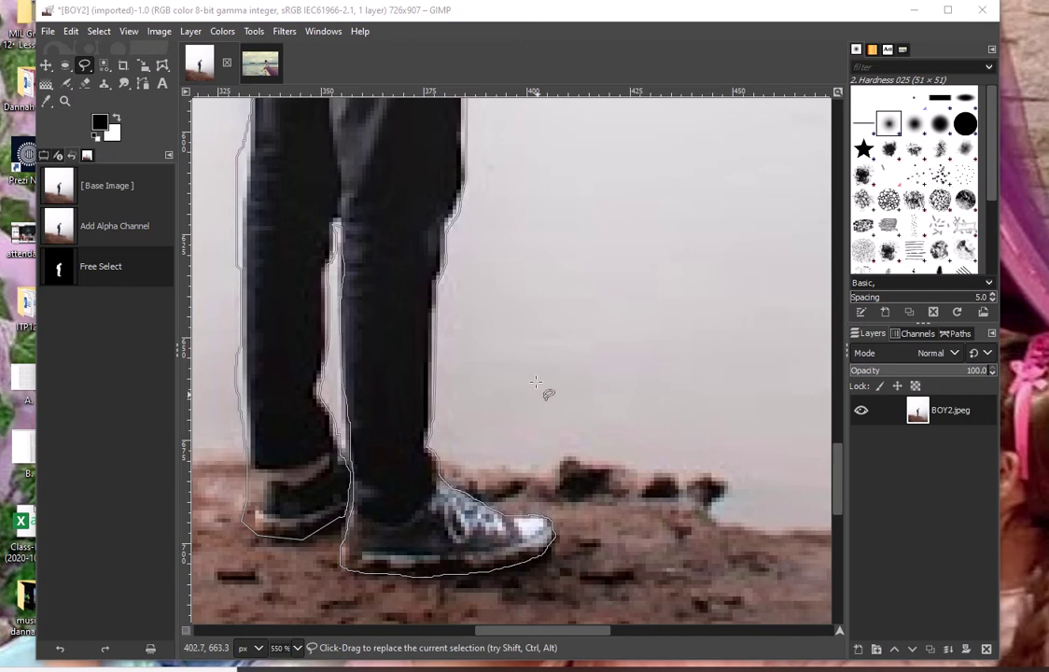
scroll(531, 400, down, 4)
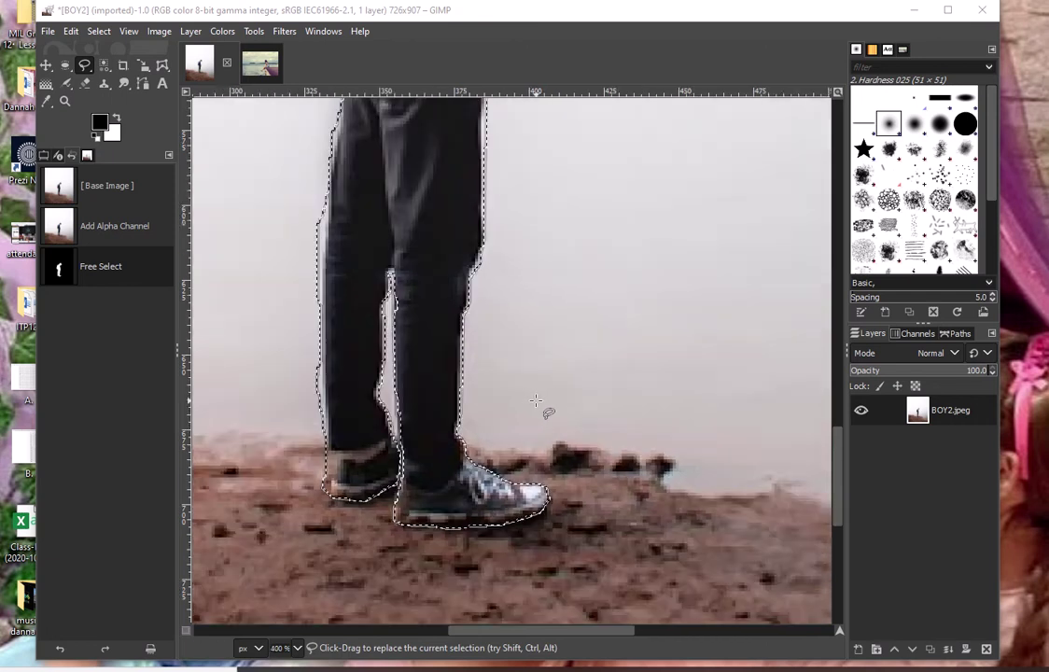
scroll(543, 400, down, 1)
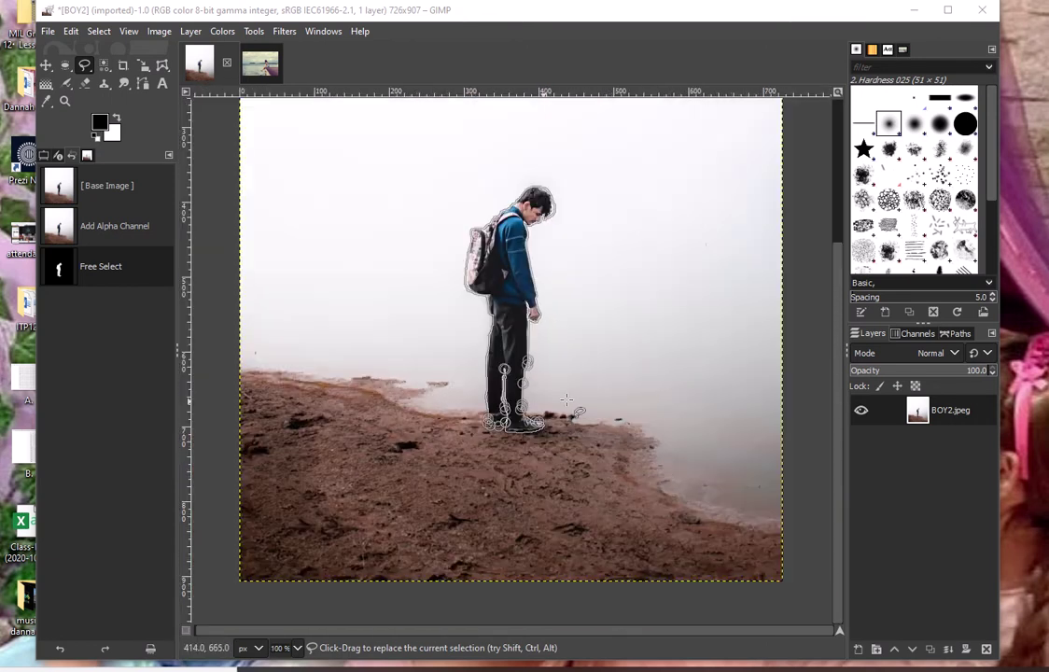
scroll(840, 369, up, 2)
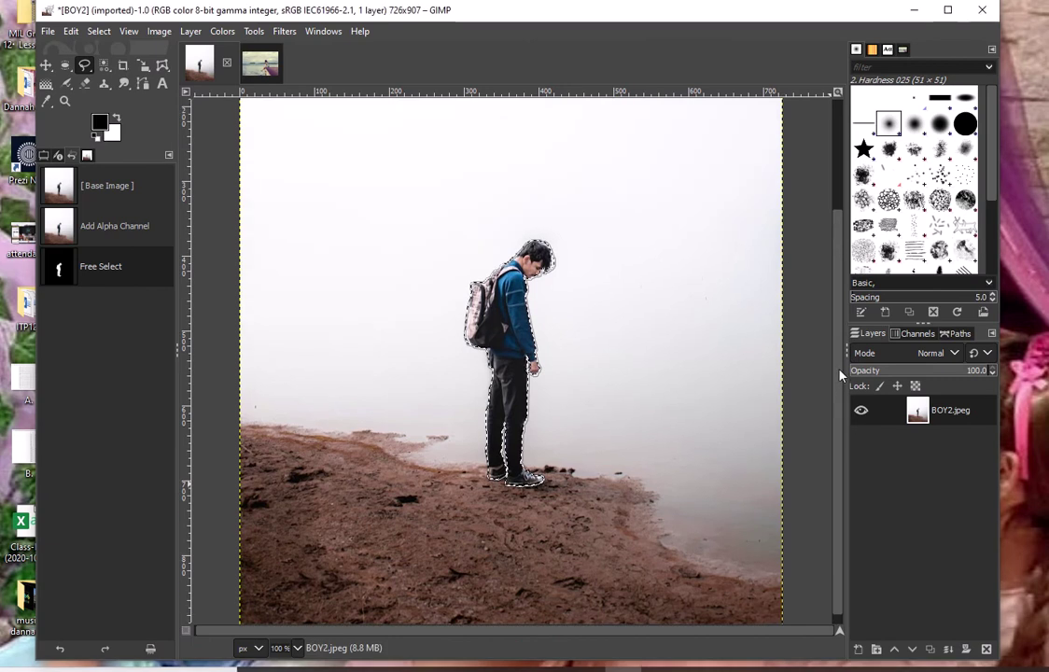
Step: Commit the outline around the boy as a selection again and invert it to select the background
scroll(567, 353, up, 2)
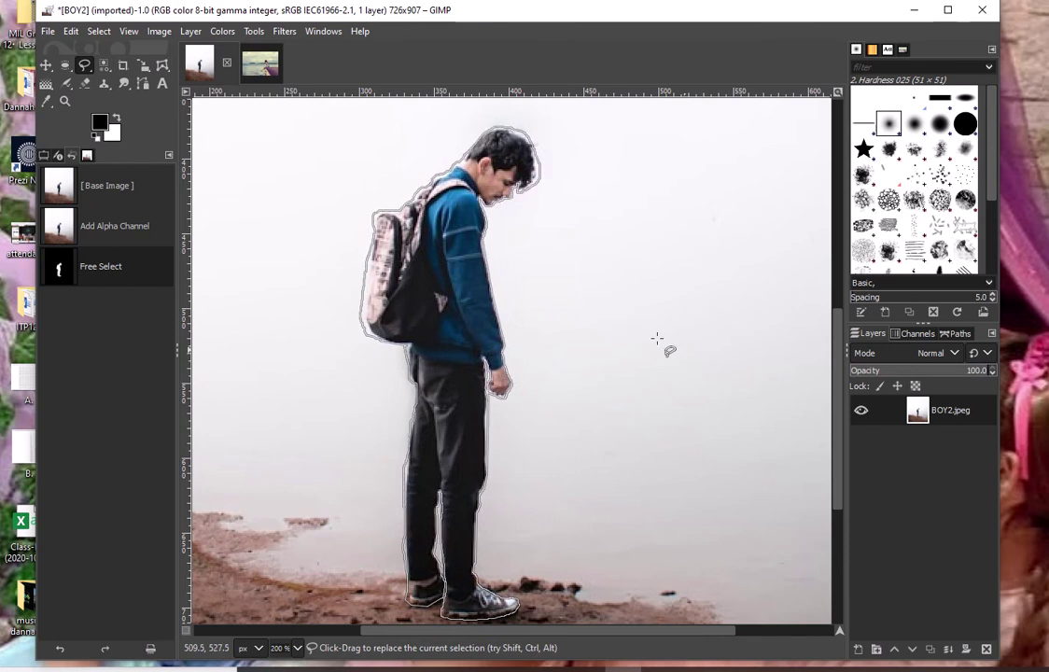
key(Return)
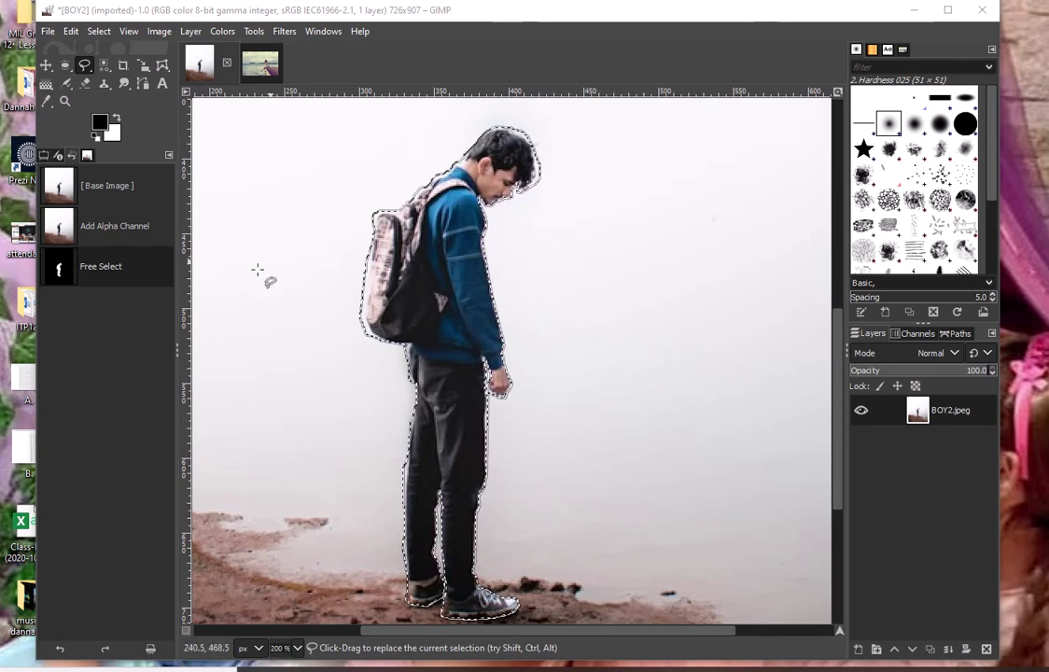
click(439, 492)
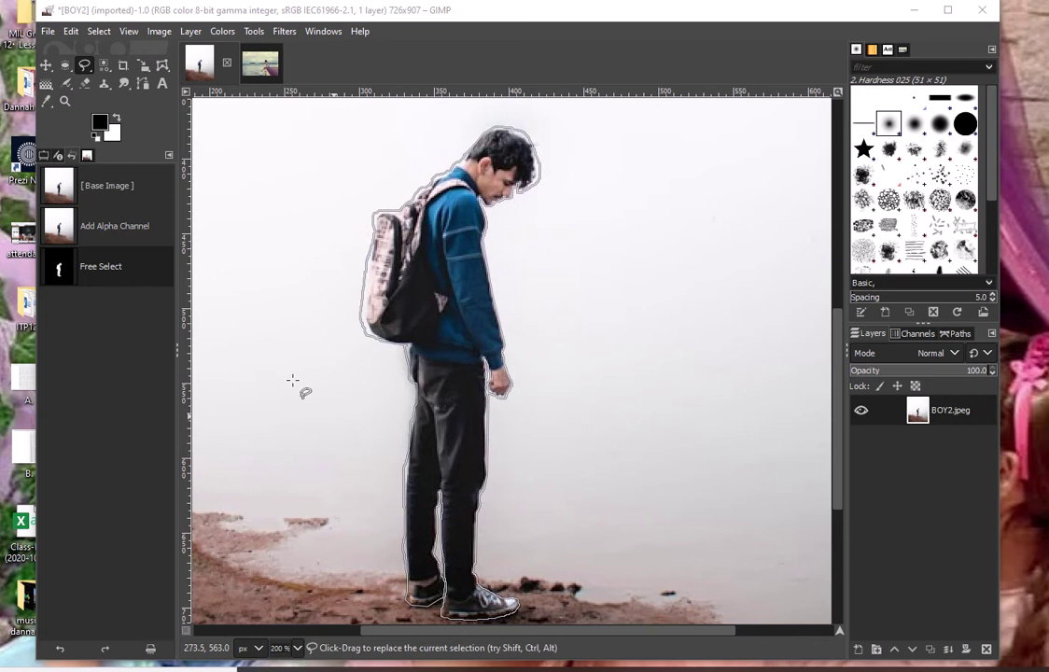
key(Return)
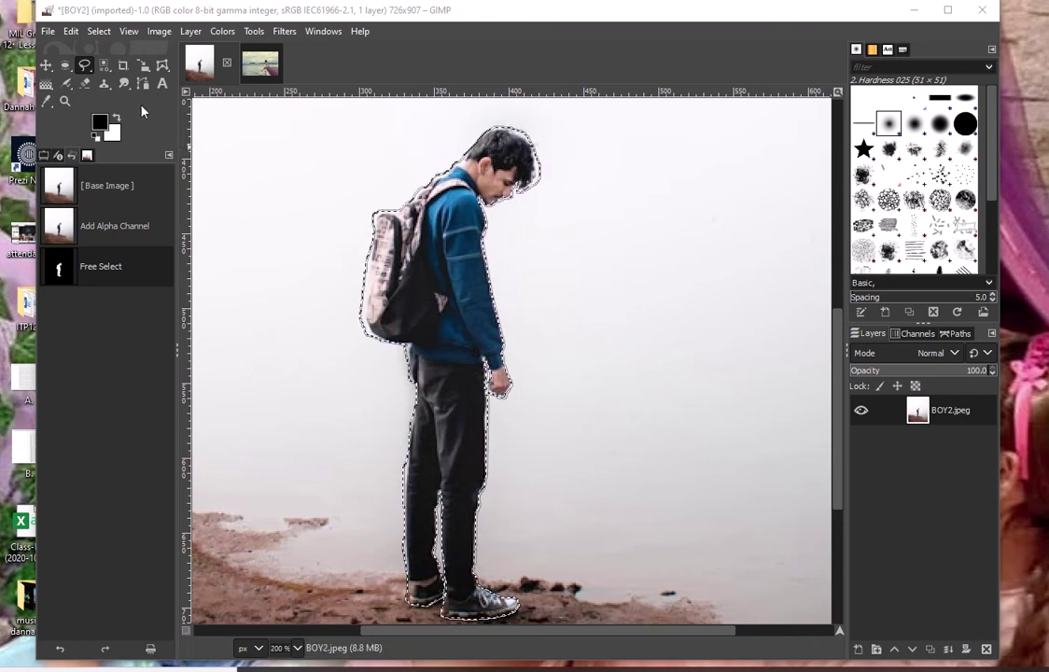
click(99, 31)
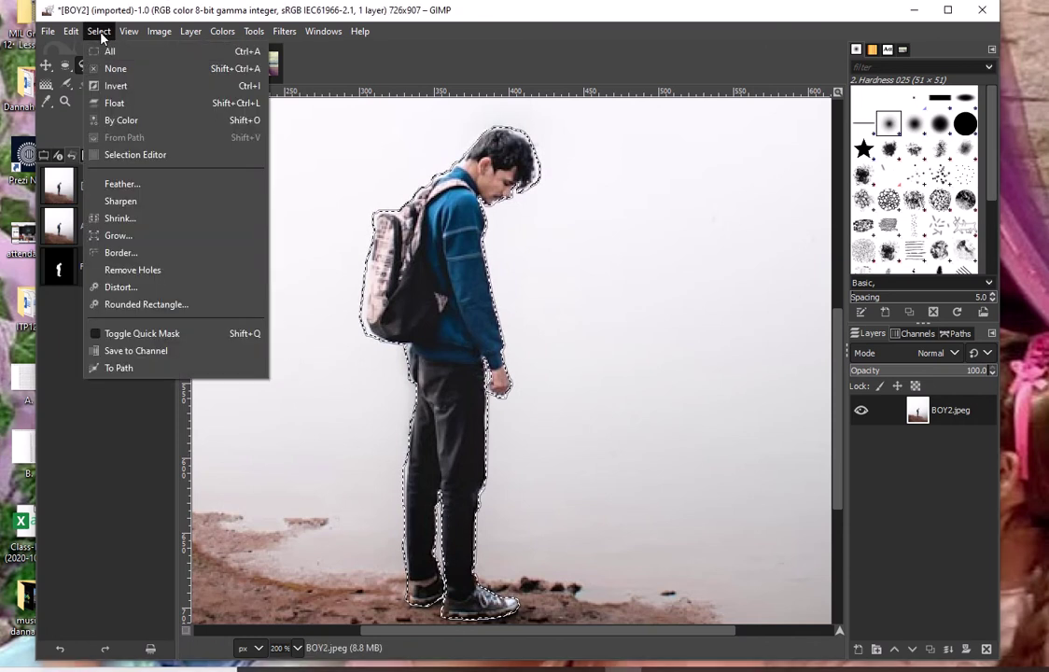
click(116, 86)
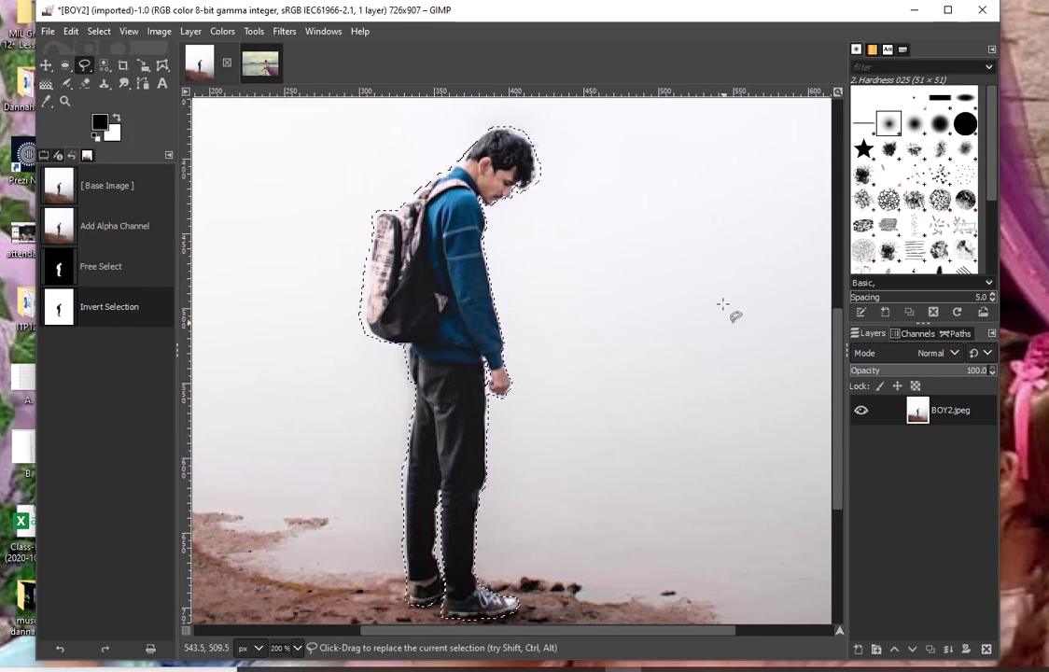
Step: Clear the selected background around the boy to transparency
click(72, 32)
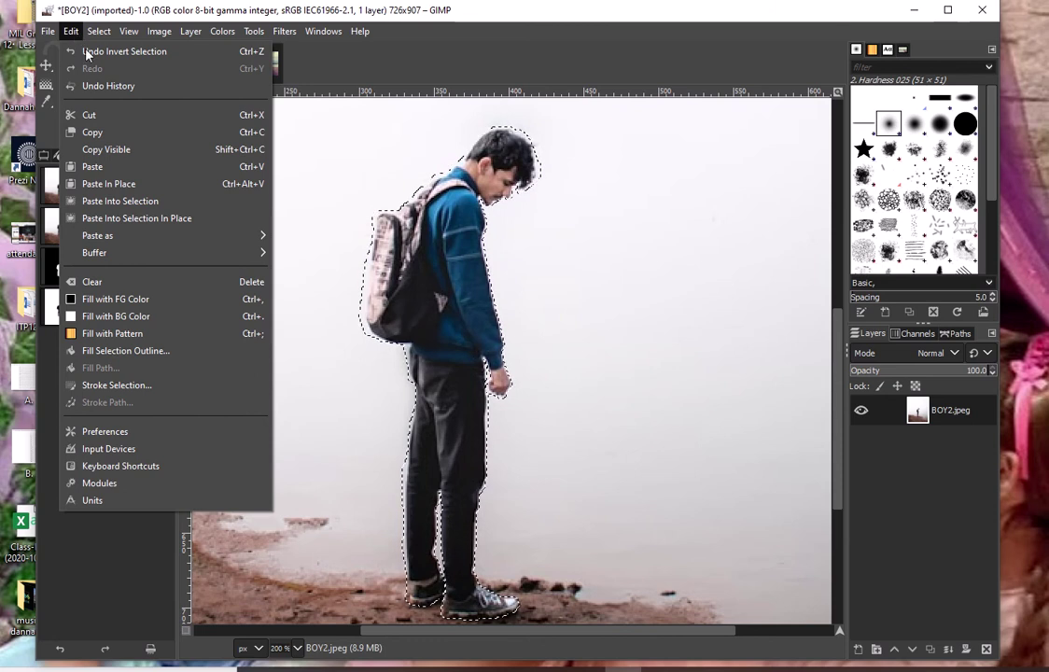
click(122, 289)
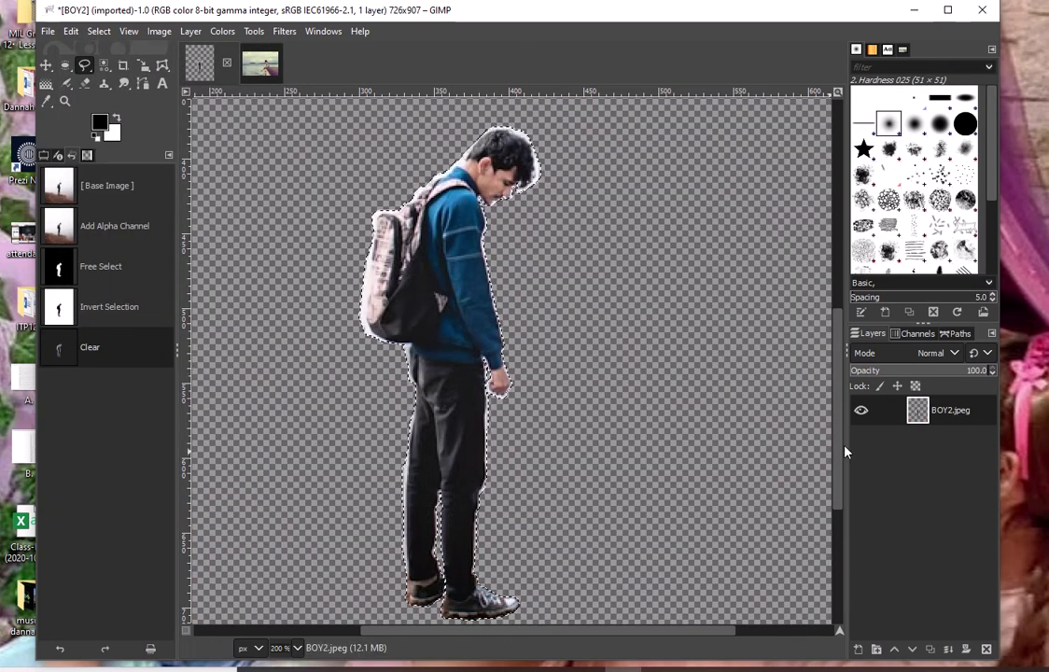
scroll(737, 393, down, 1)
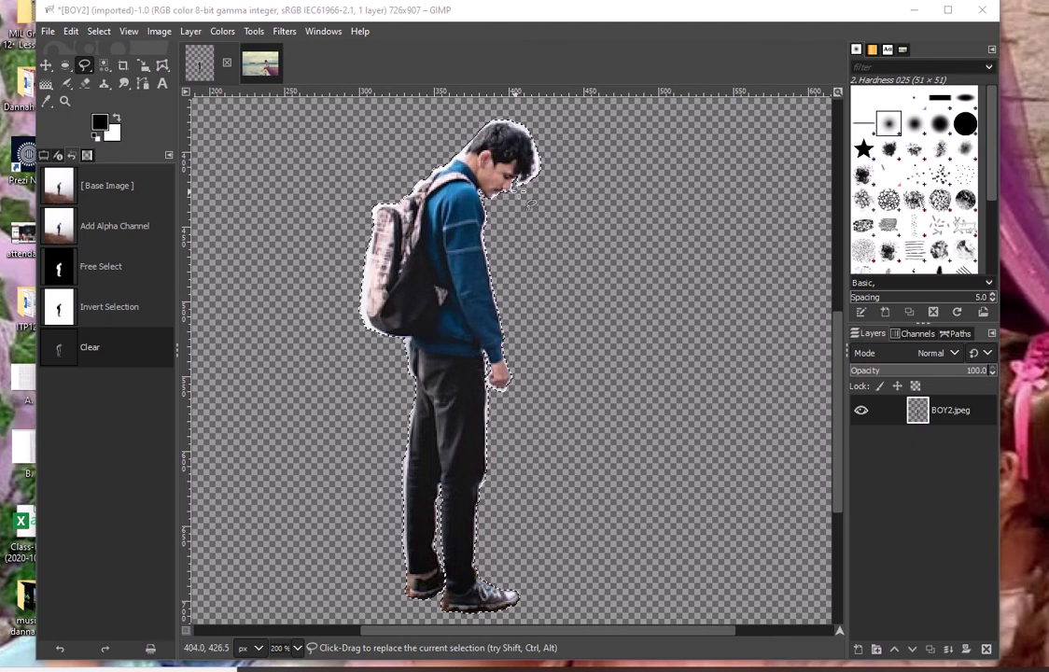
Step: Feather the inverted selection around the boy, entering the feather radius in pixels
click(97, 32)
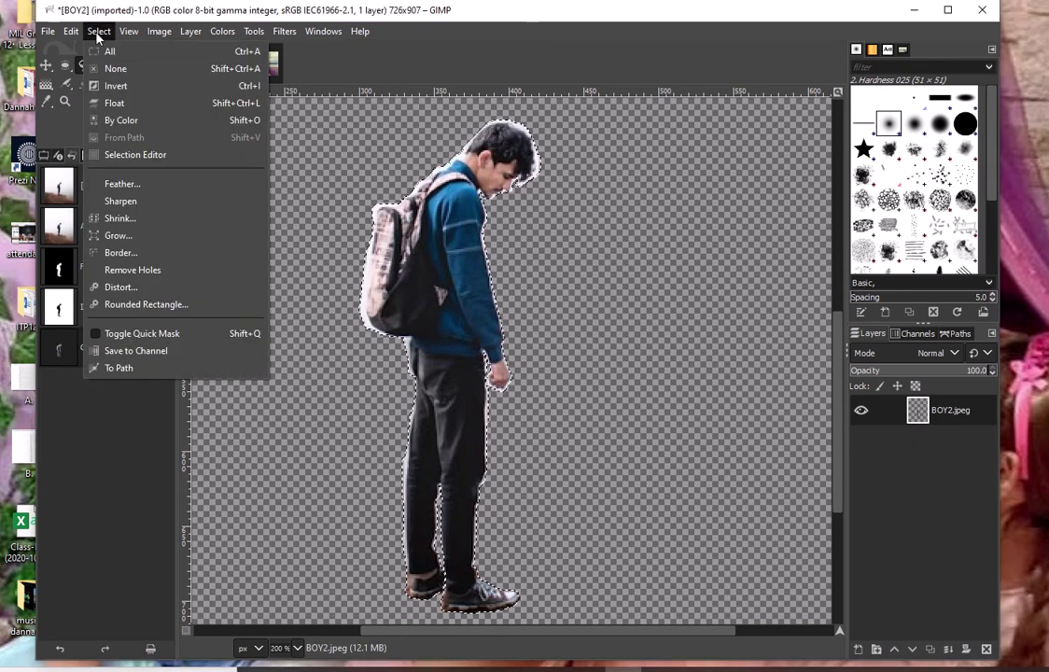
click(126, 187)
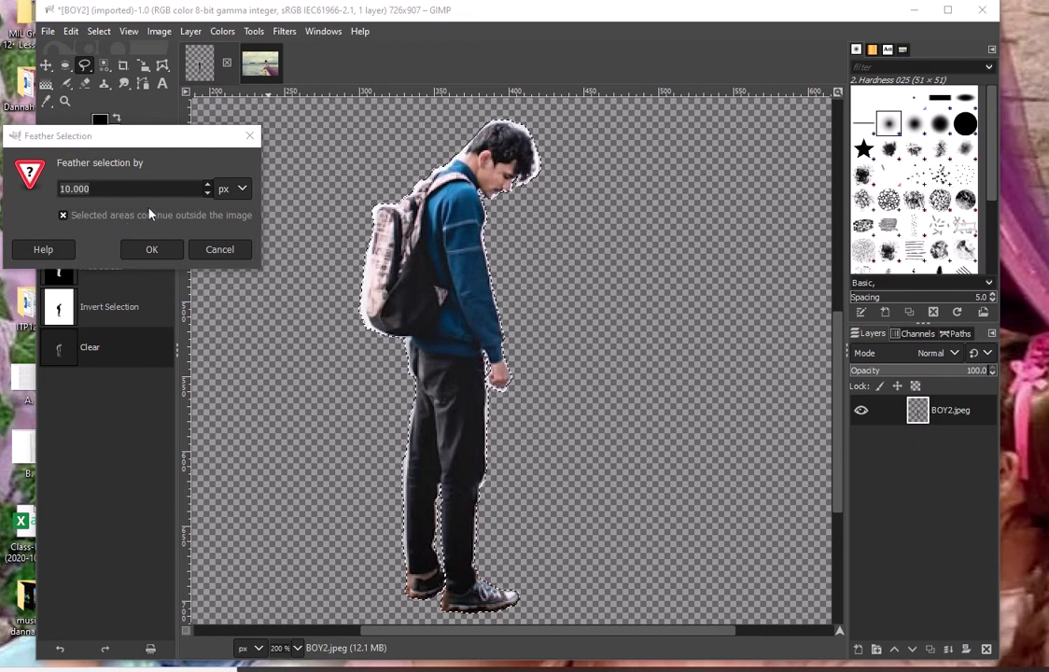
drag(166, 140, 170, 136)
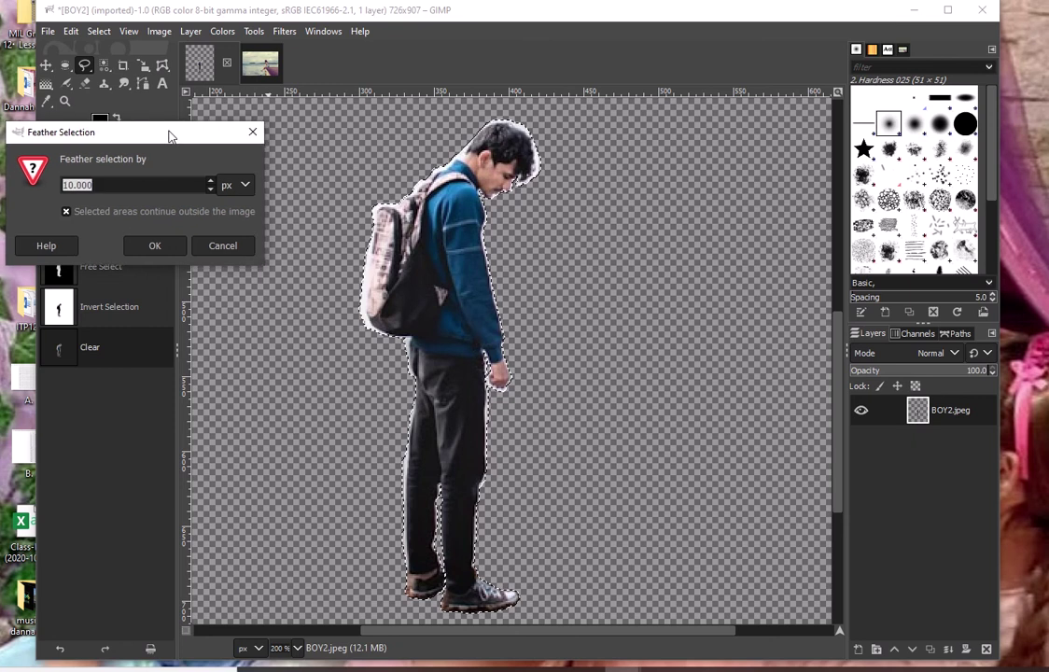
drag(106, 135, 226, 77)
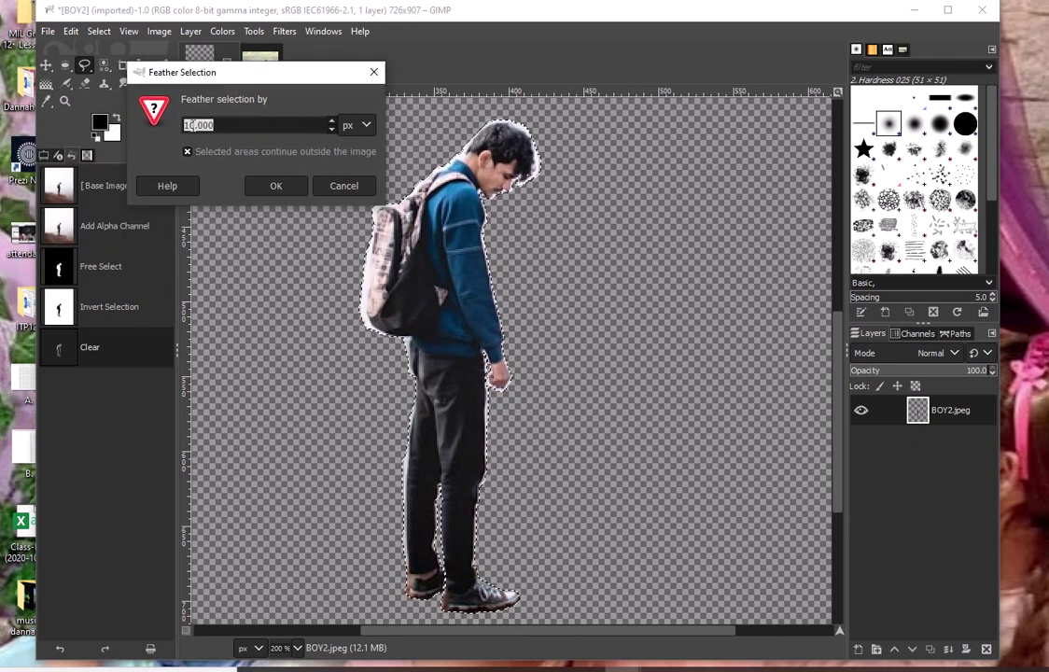
click(195, 126)
click(274, 187)
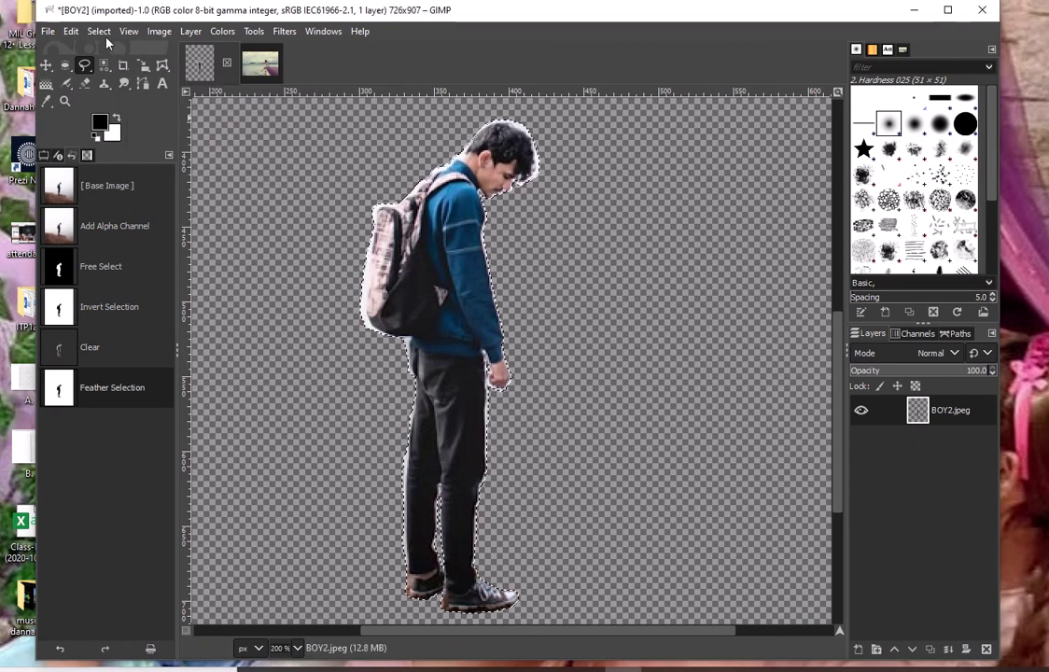
Step: Feather the background selection a second time by 18 px
click(97, 31)
click(152, 184)
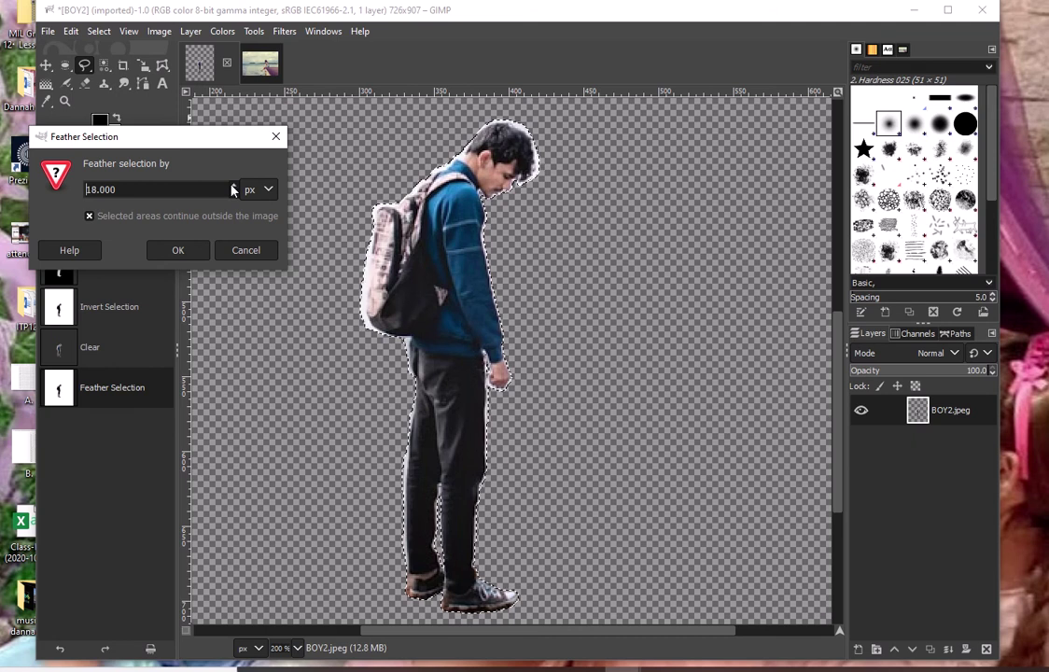
click(178, 250)
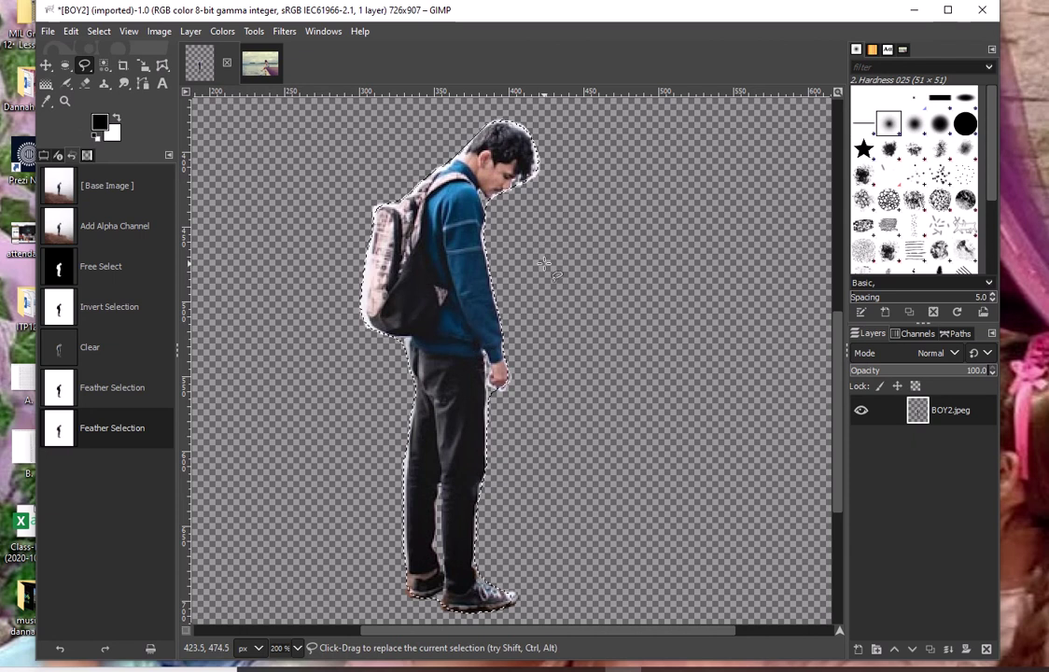
Step: Examine the boy's cutout edges up close, from the hair and backpack down to the hand, legs and shoes
ctrl+scroll(535, 239, up, 2)
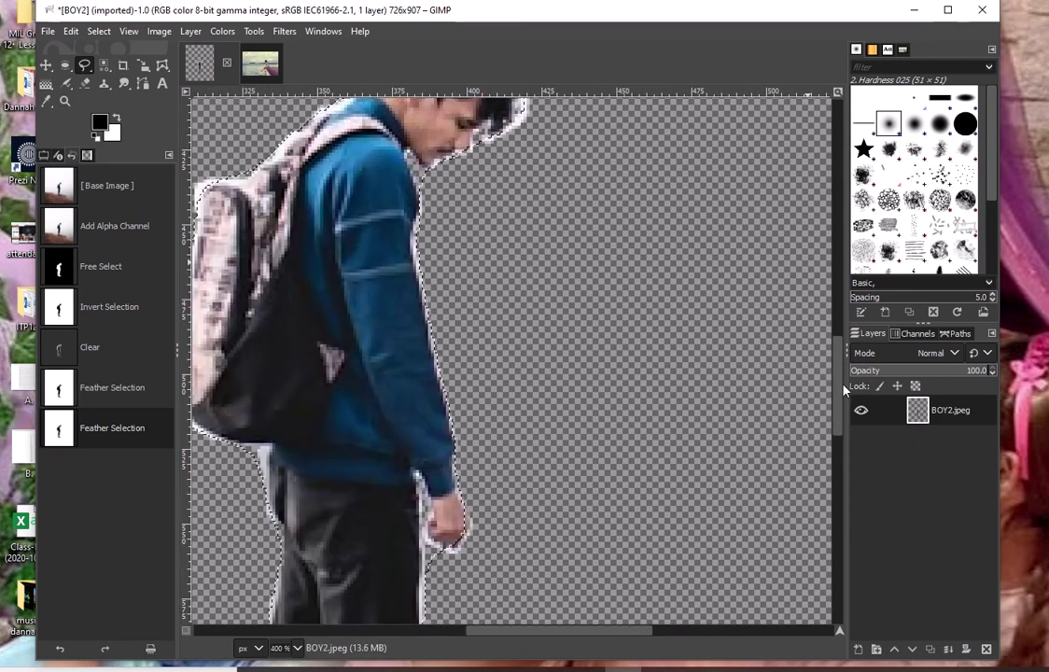
scroll(739, 336, up, 2)
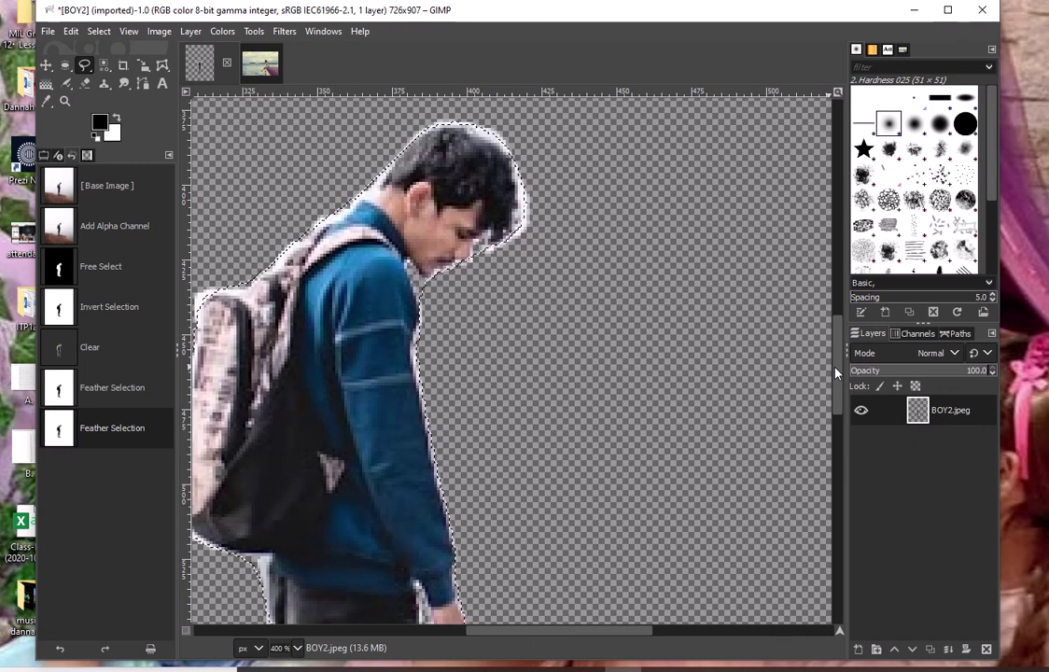
drag(836, 381, 838, 432)
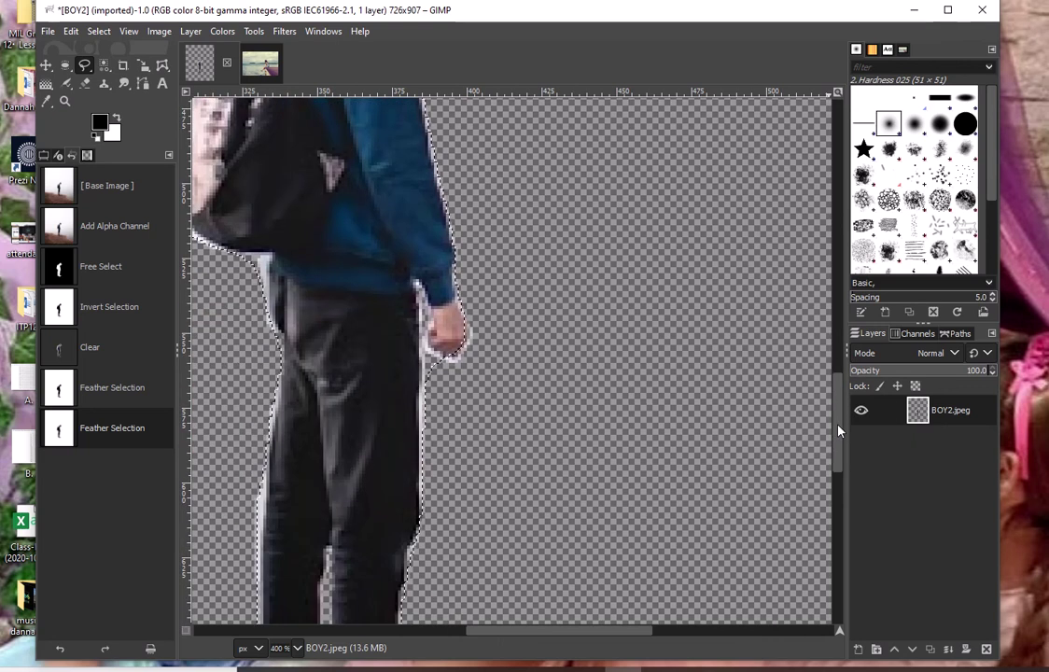
drag(839, 431, 837, 320)
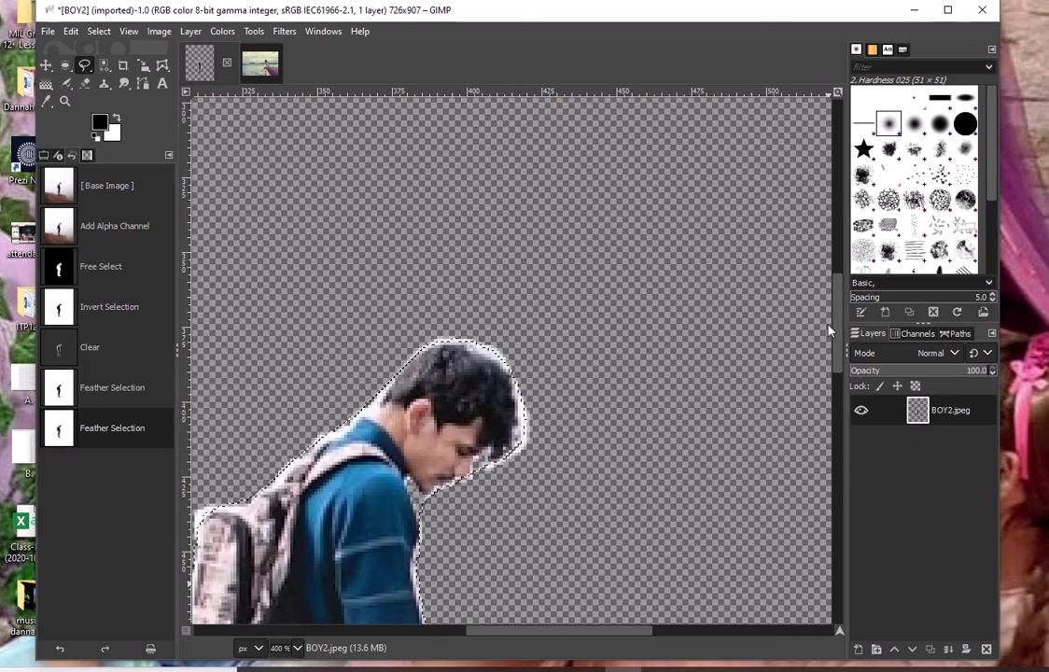
drag(583, 632, 546, 632)
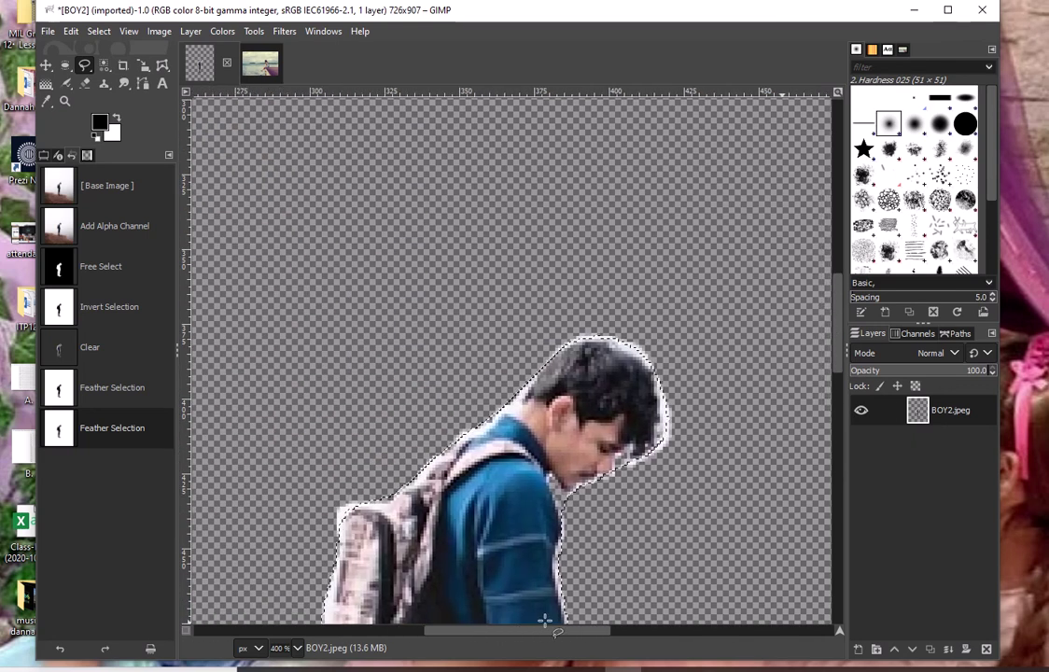
scroll(818, 450, down, 5)
scroll(818, 450, down, 3)
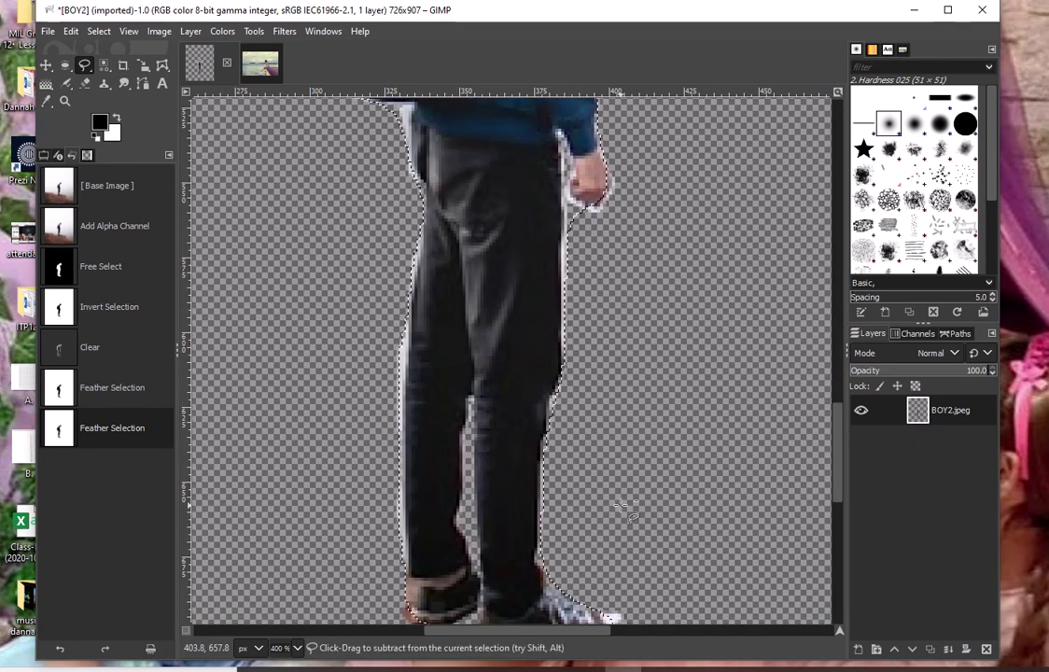
scroll(693, 516, down, 3)
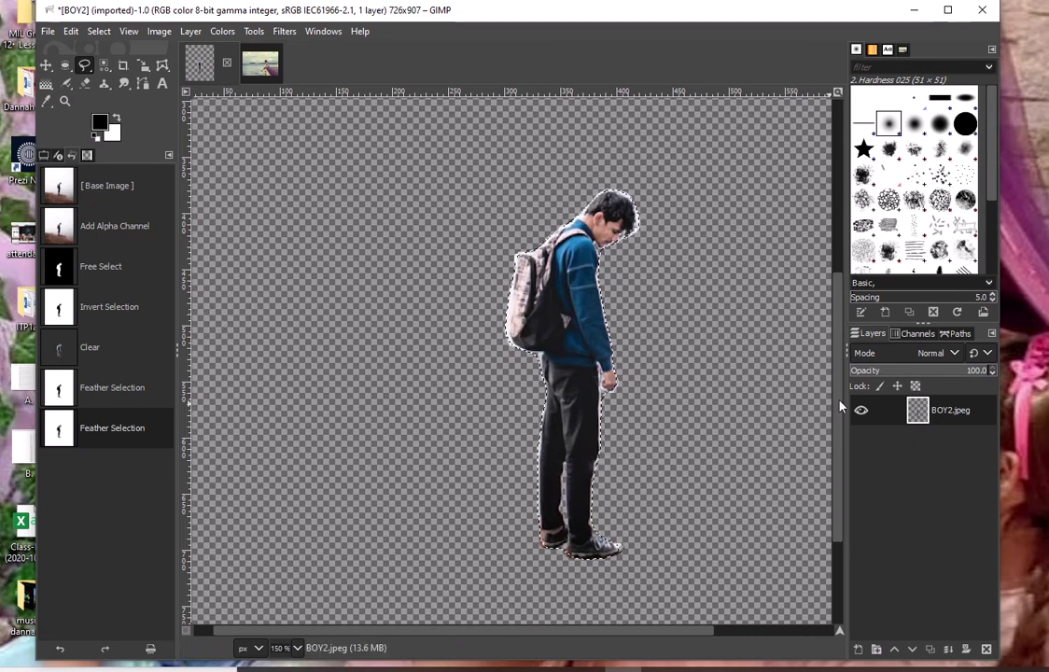
scroll(735, 341, up, 2)
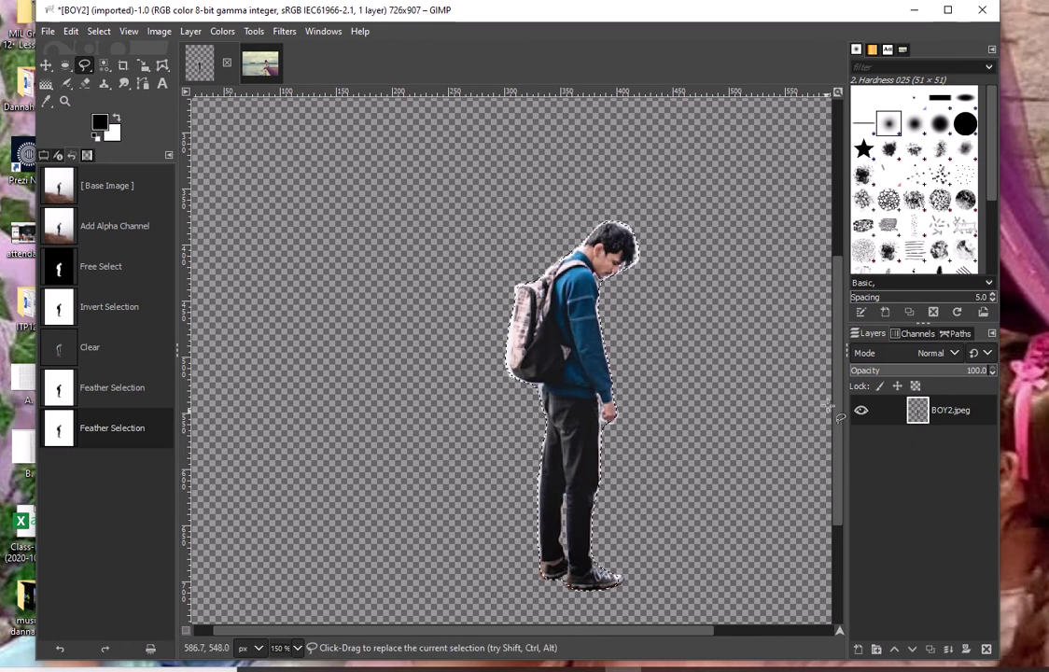
Step: Clear the feathered background selection to soften the pale fringe around the boy's cutout
key(Delete)
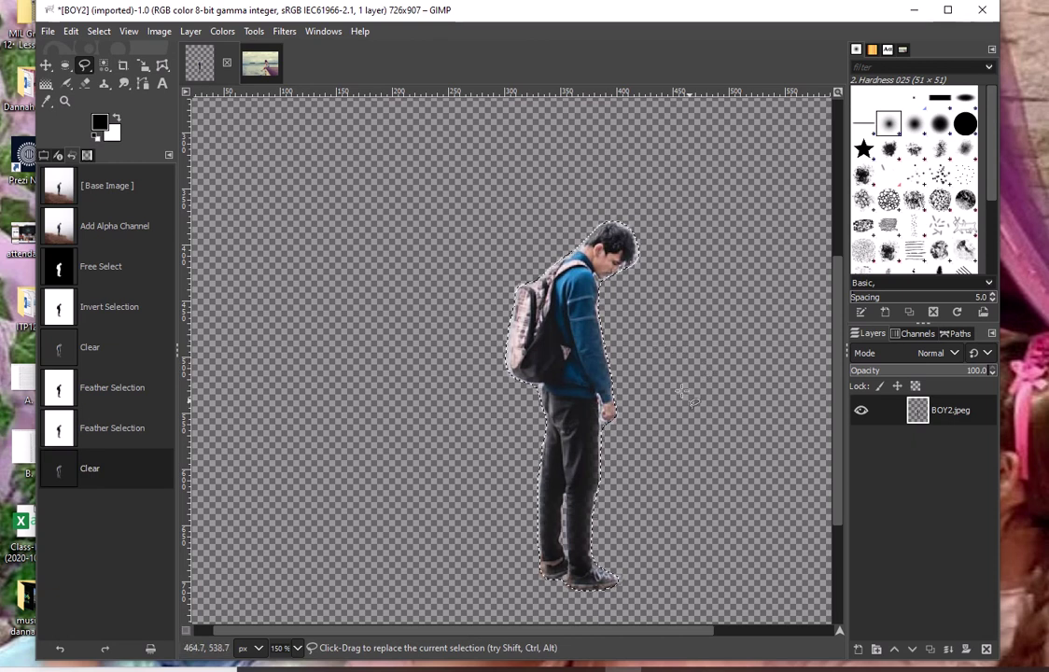
scroll(644, 328, up, 3)
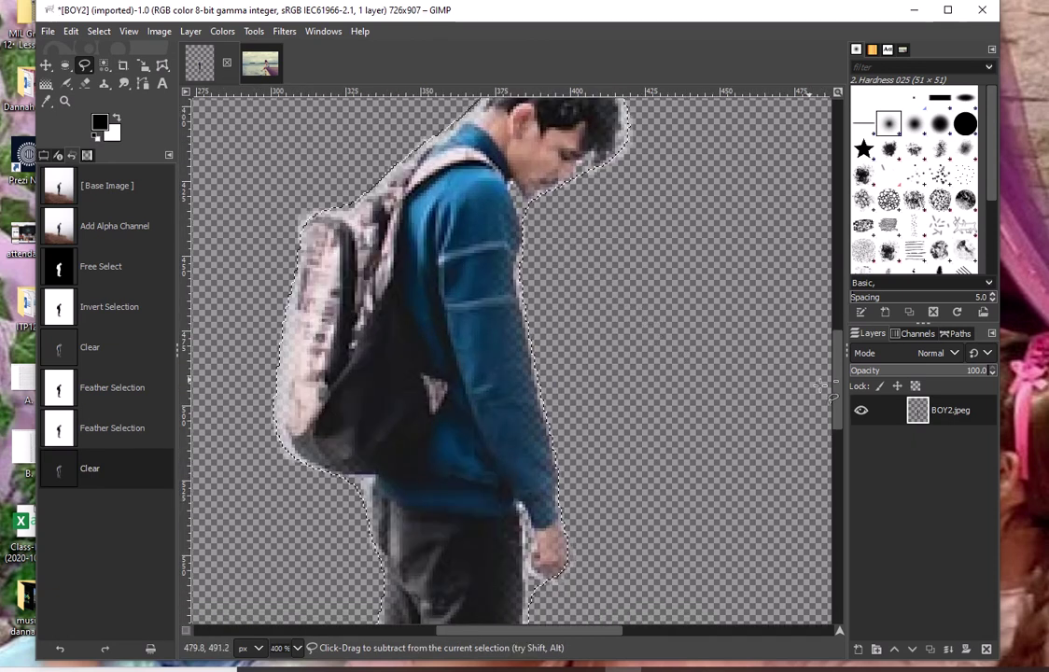
scroll(838, 385, up, 1)
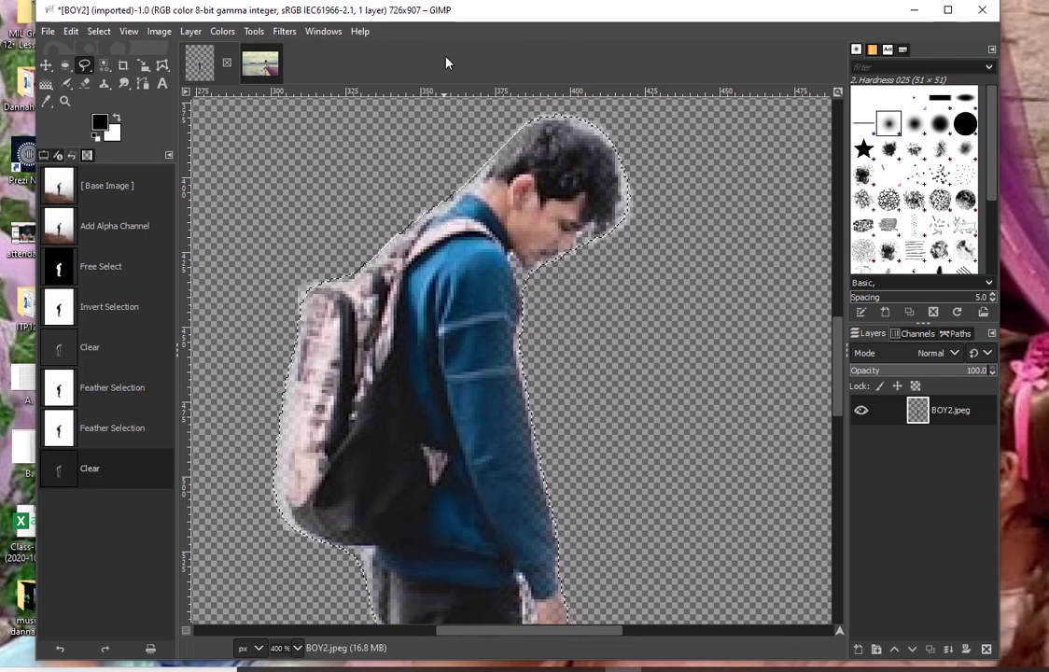
scroll(699, 560, down, 1)
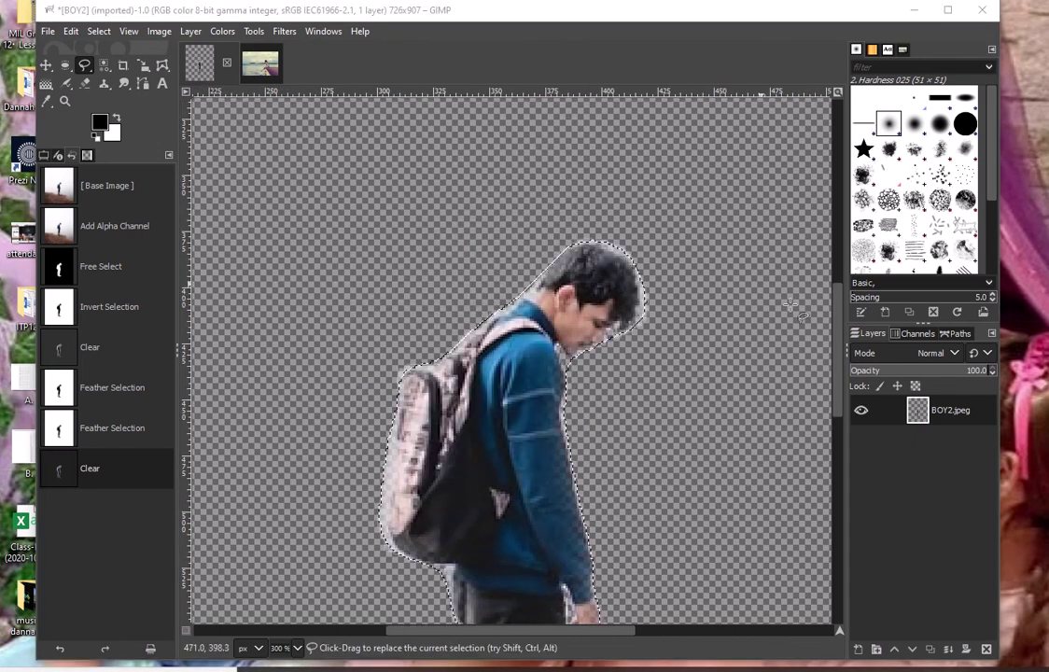
scroll(841, 355, up, 2)
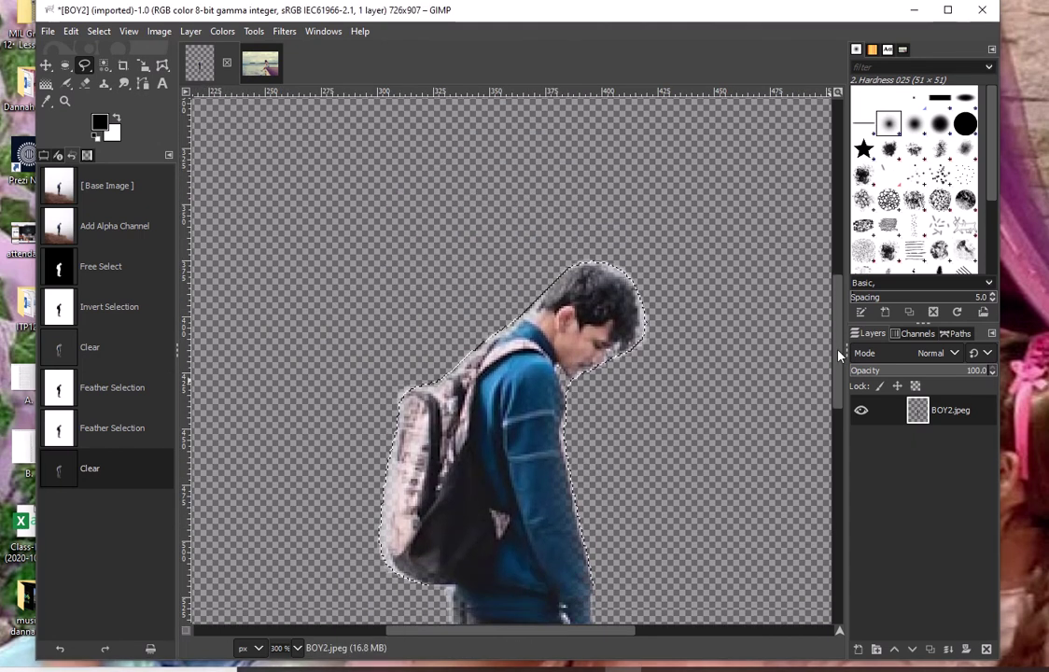
scroll(840, 355, down, 5)
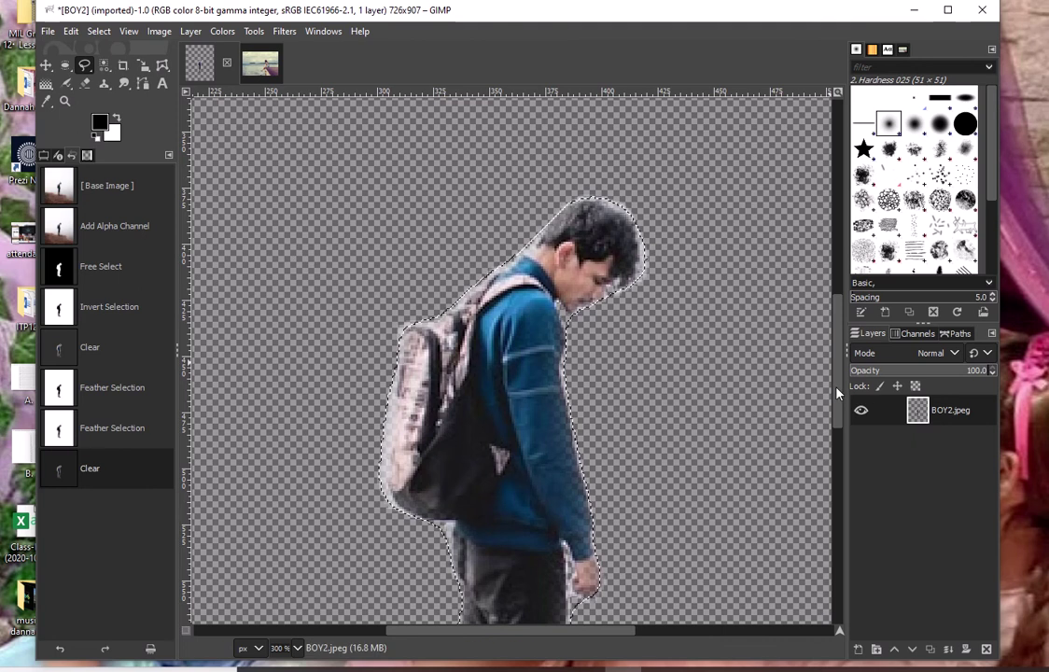
scroll(837, 391, down, 1)
scroll(844, 402, down, 1)
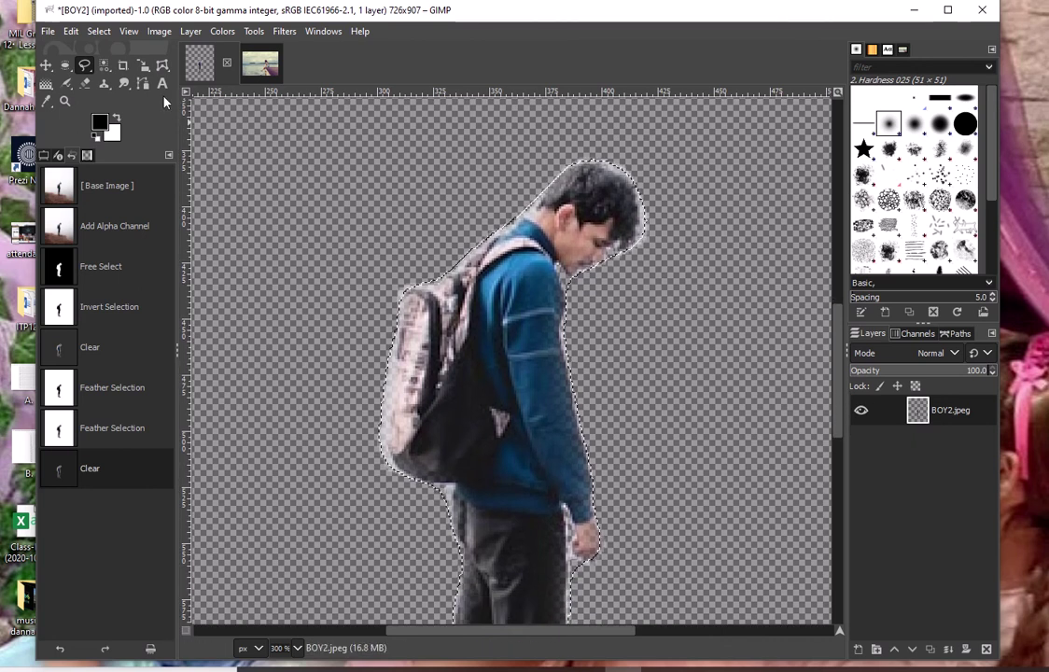
Step: Invert the selection again so that it covers the boy instead of the background
click(99, 31)
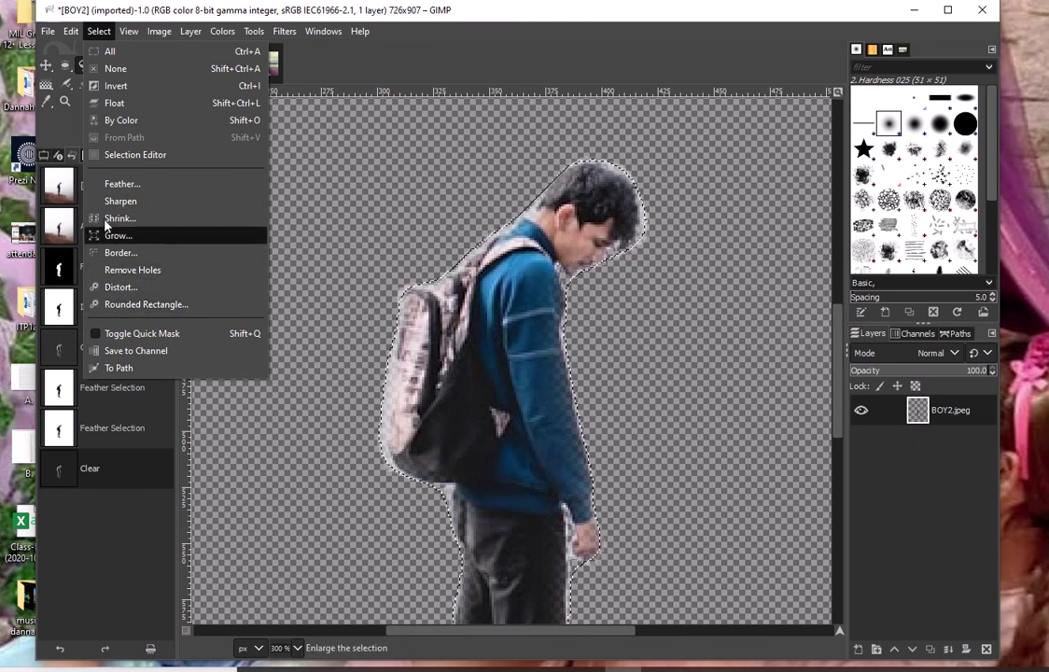
click(121, 86)
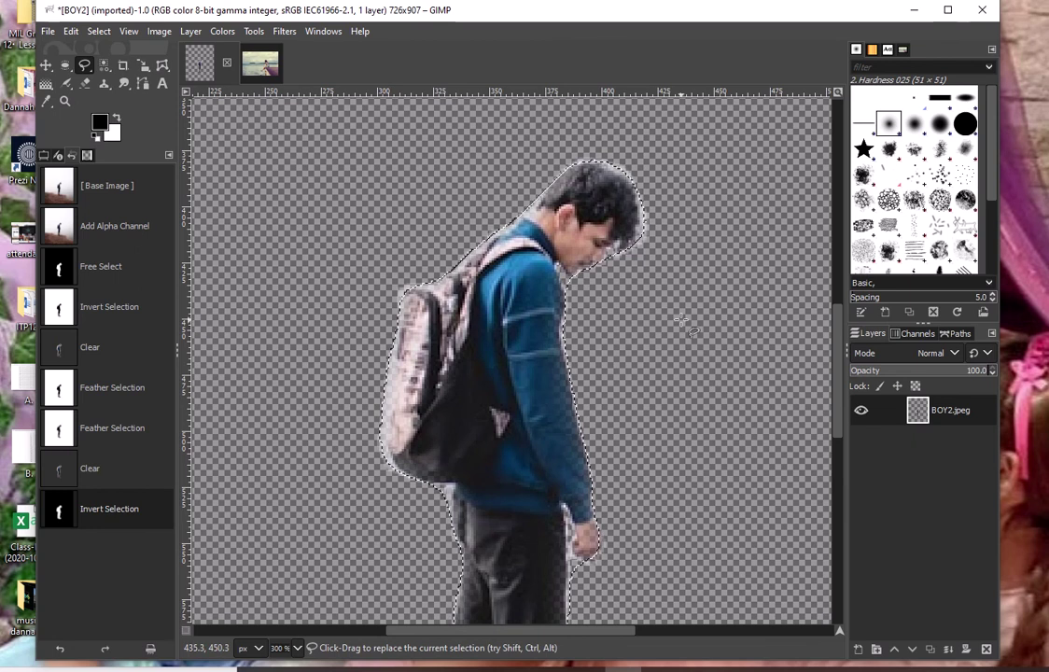
scroll(684, 323, down, 2)
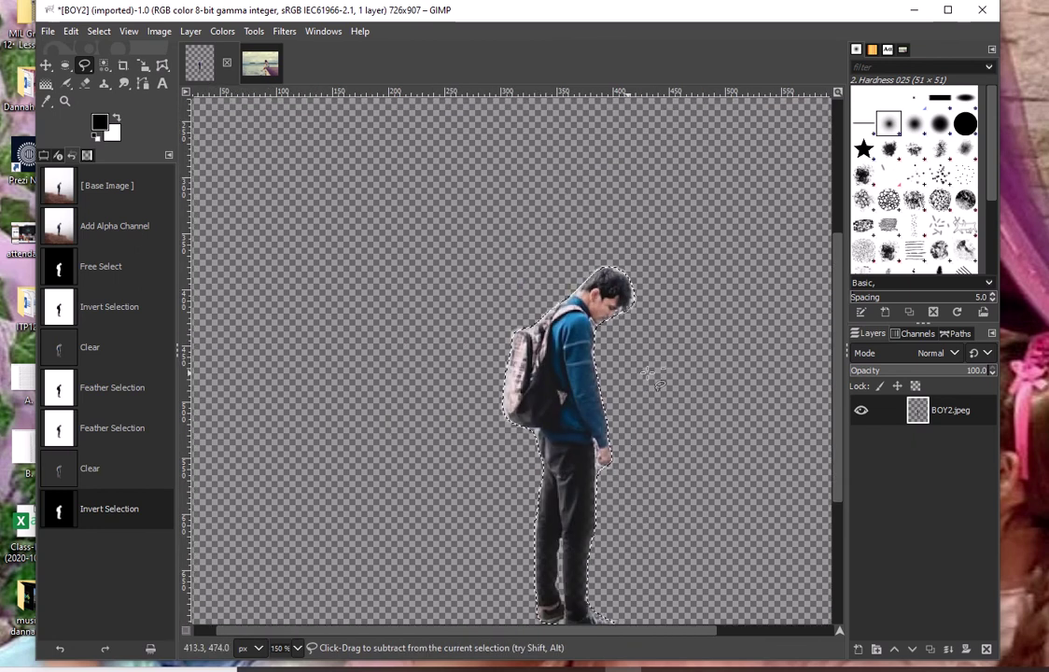
scroll(828, 411, down, 2)
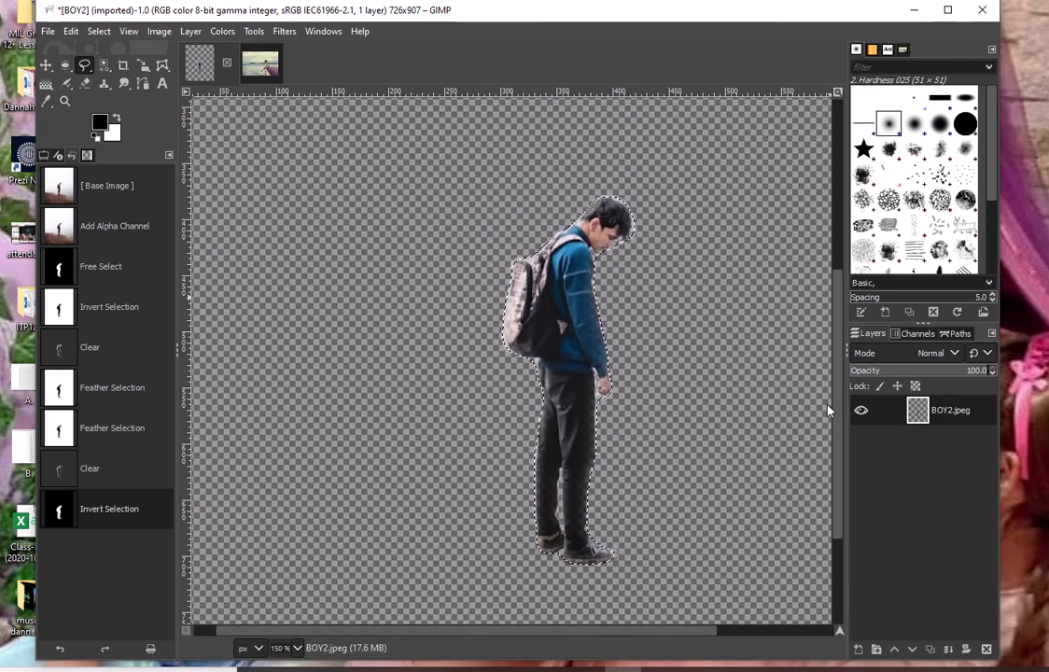
Step: Cut the selected boy out of the BOY2.jpeg image to the clipboard
right_click(563, 308)
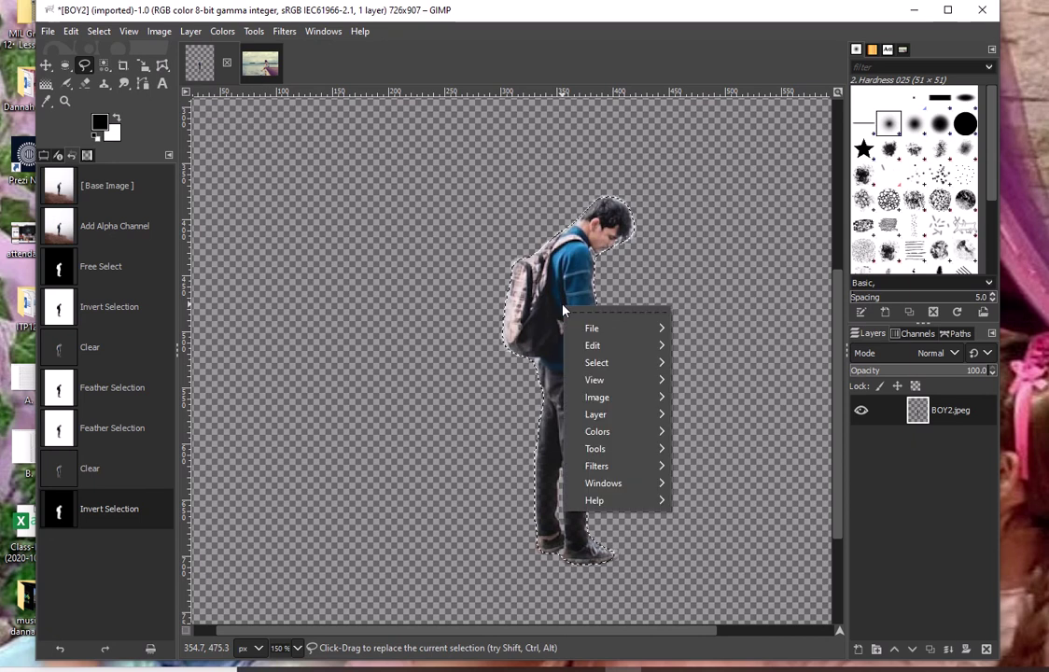
mouse_move(589, 347)
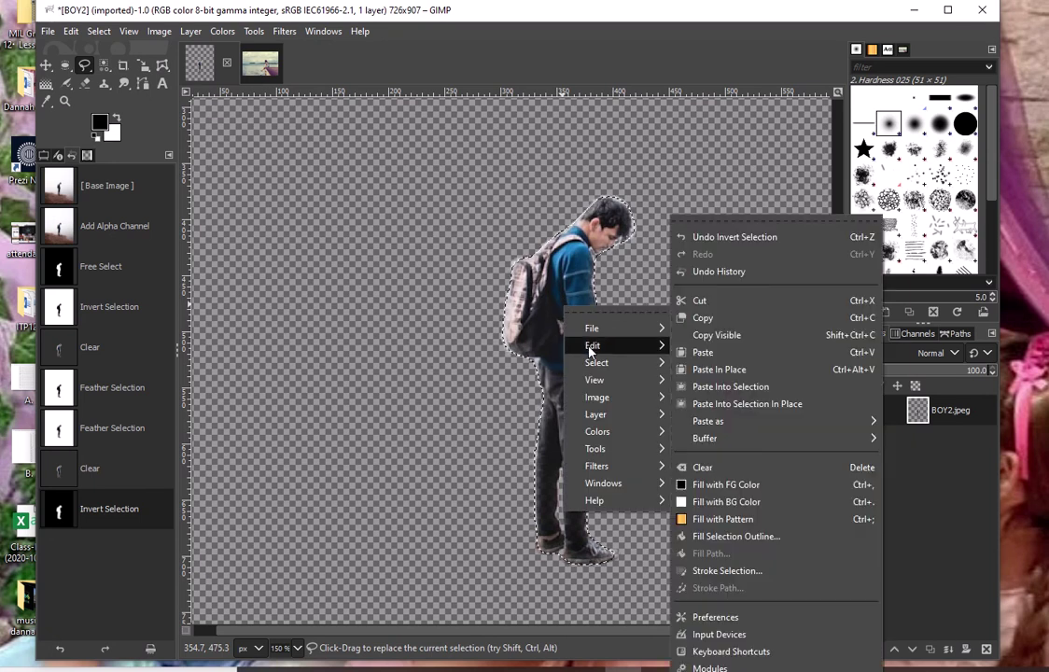
click(708, 301)
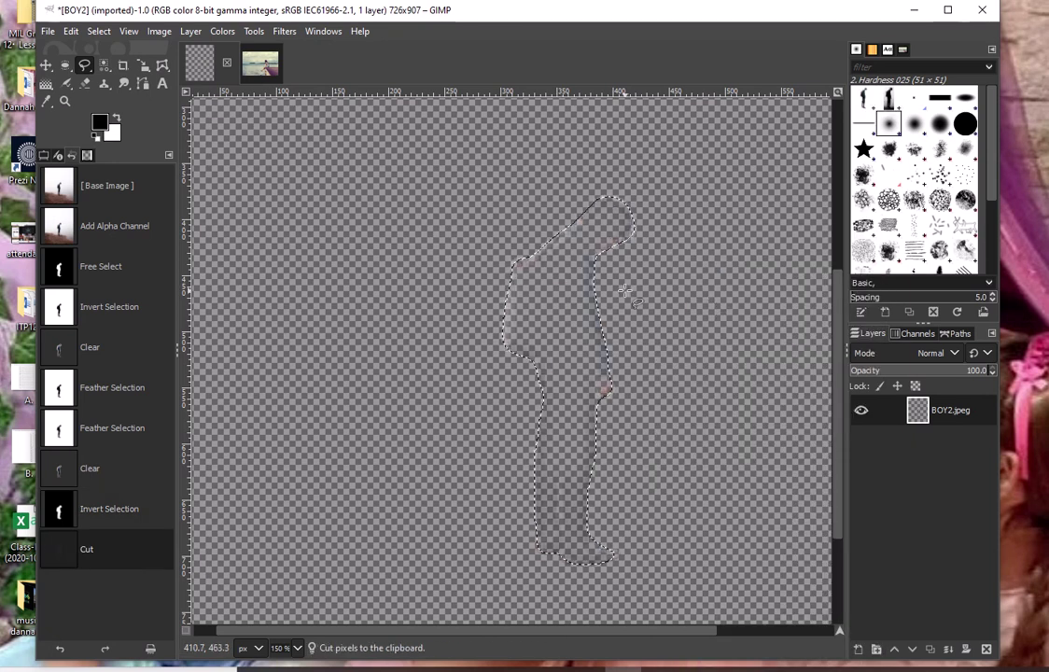
Step: Switch to the GIRL.jpg image and paste the cut boy as a new layer
click(259, 66)
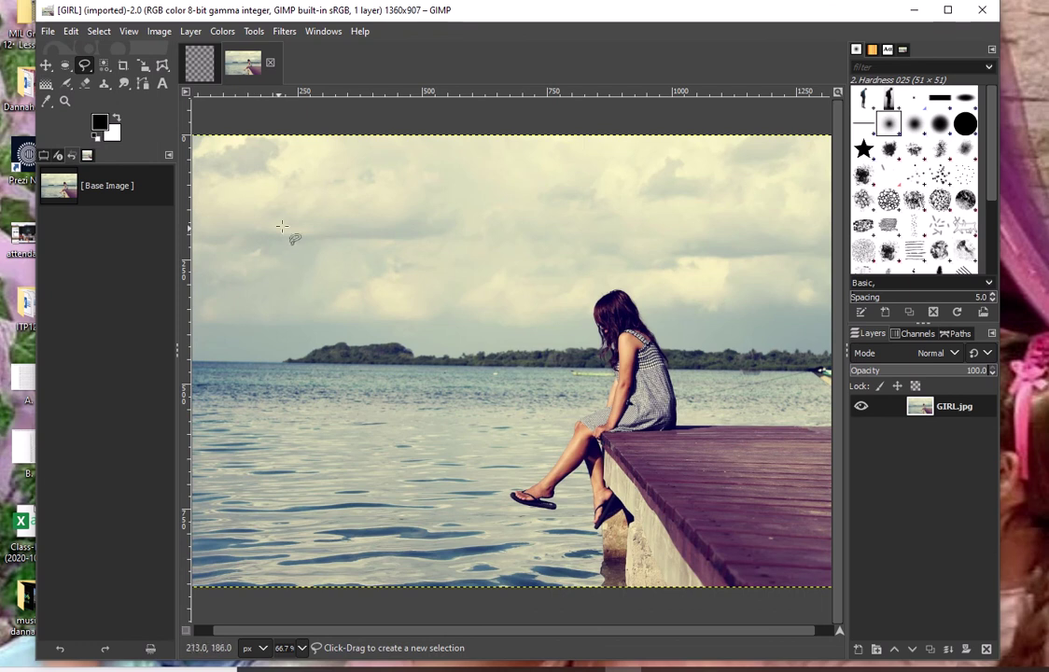
click(378, 235)
right_click(378, 235)
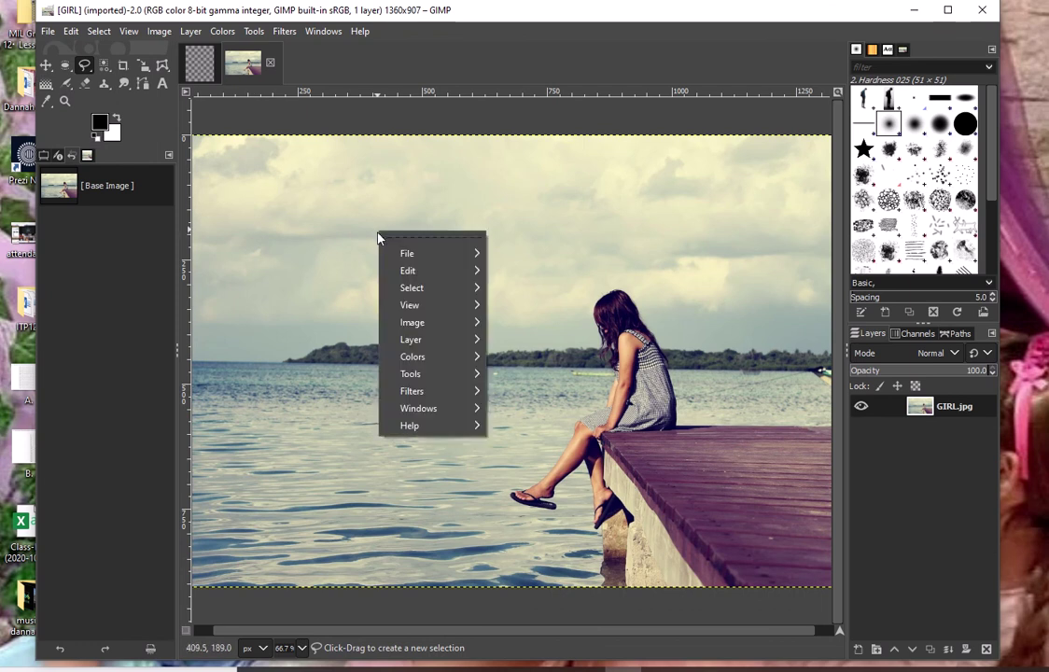
mouse_move(406, 274)
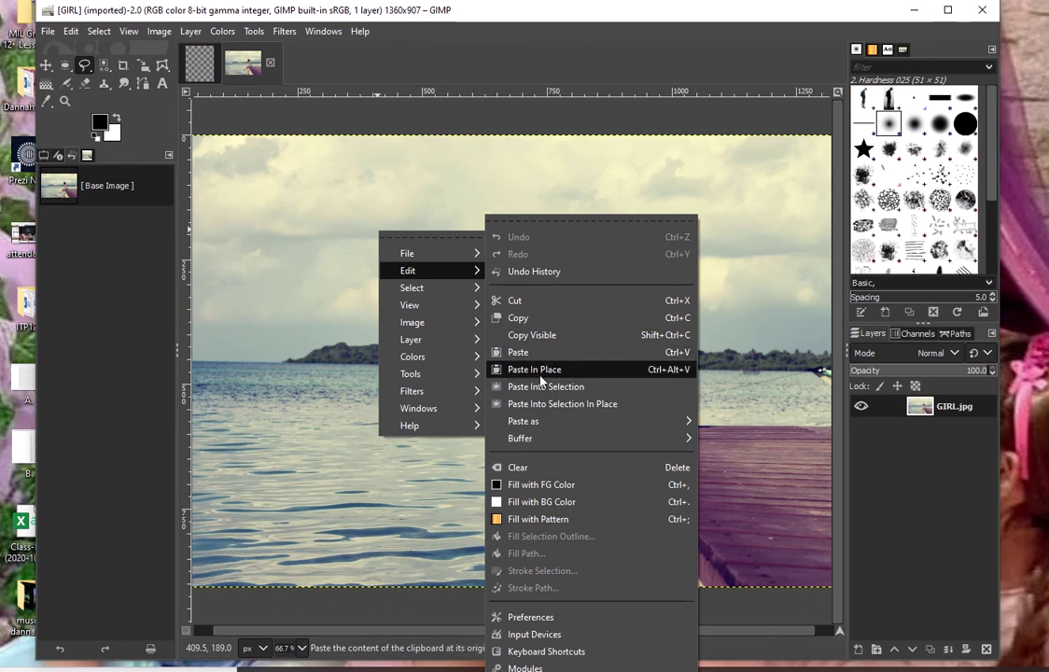
mouse_move(543, 427)
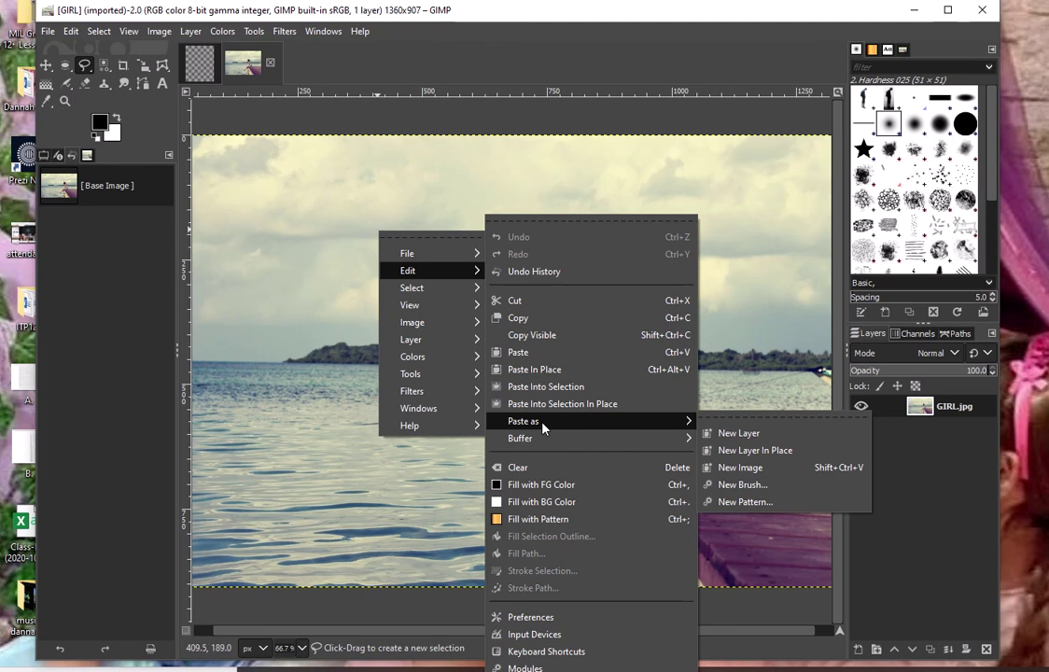
click(736, 433)
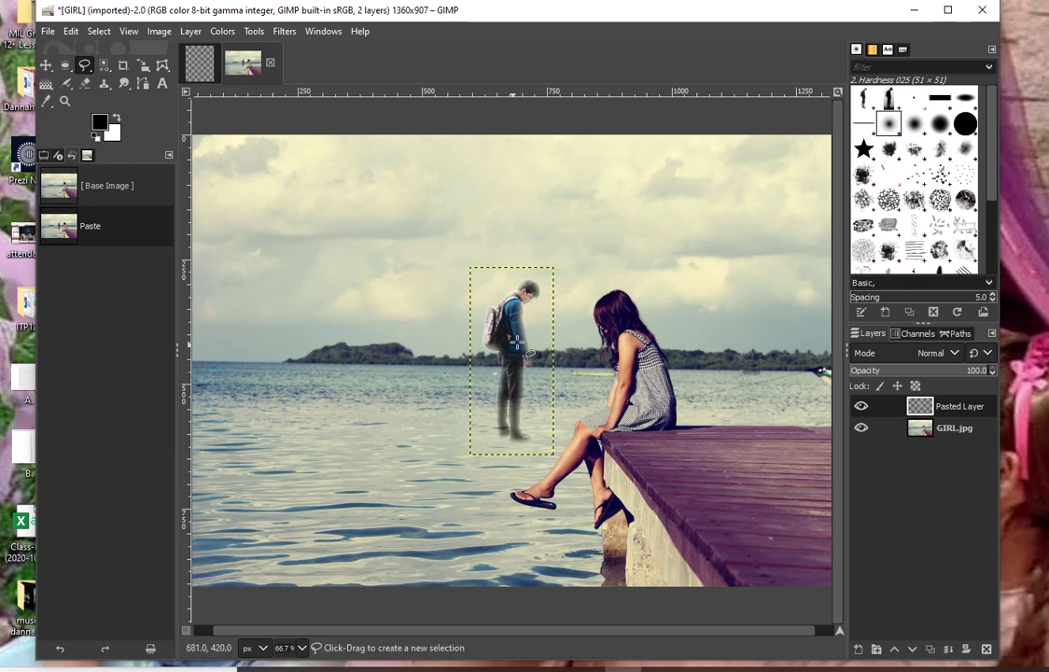
Step: Scale the pasted boy layer up to 362 × 817 px and move him onto the wooden dock behind the girl
click(255, 31)
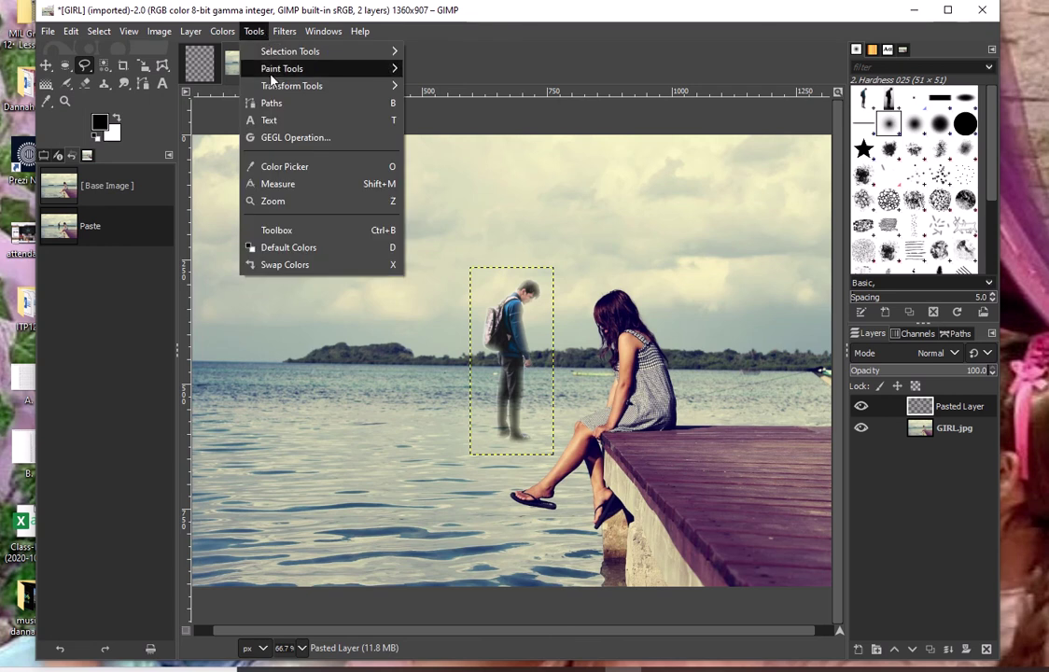
mouse_move(266, 86)
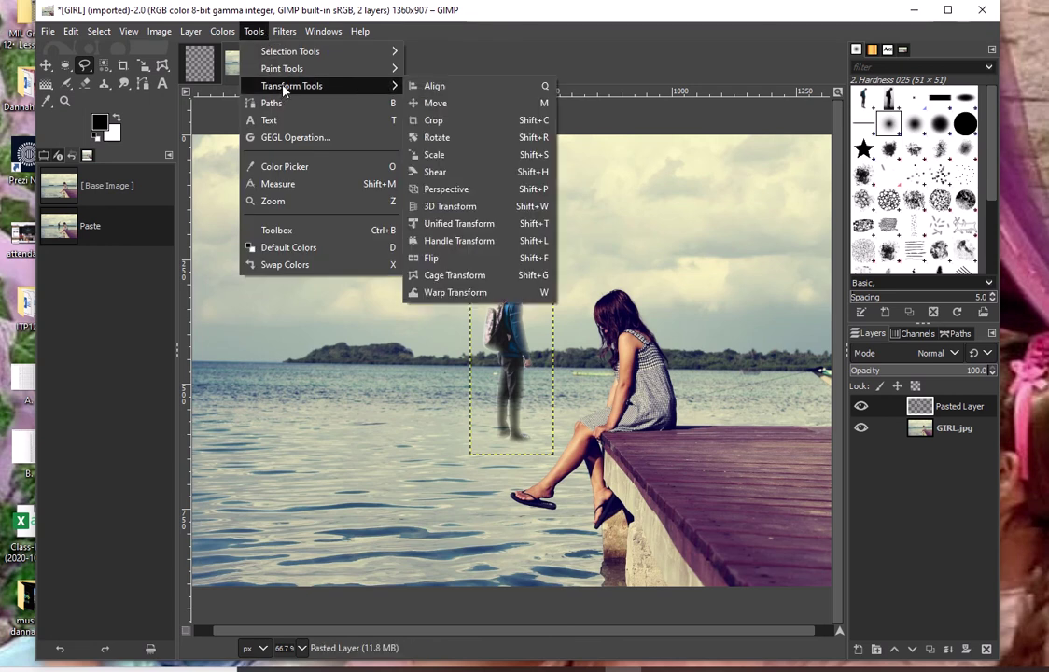
click(457, 164)
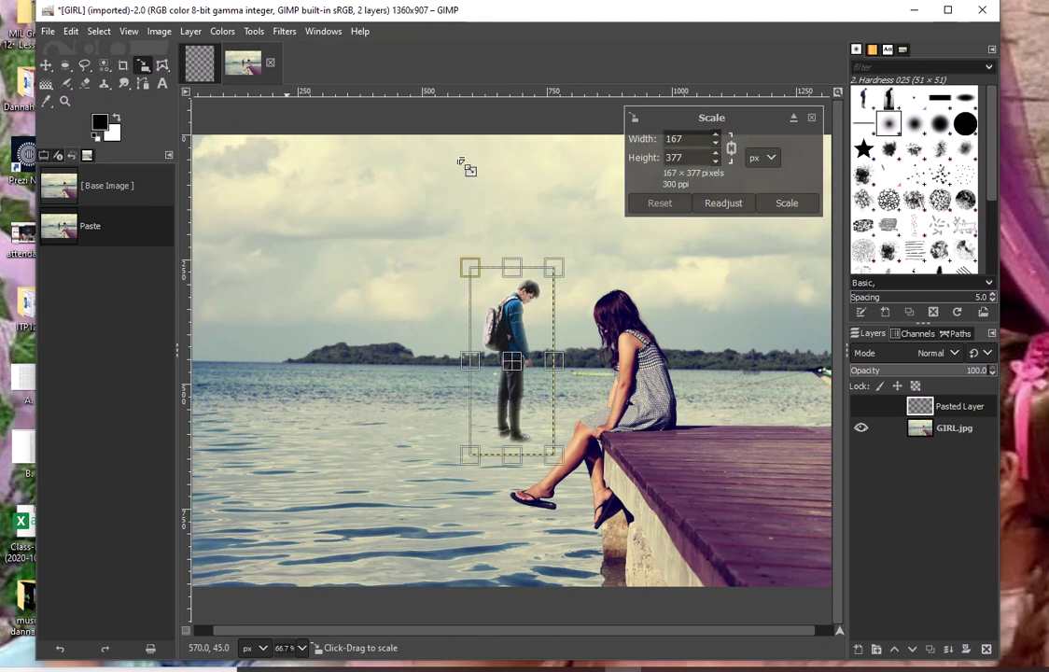
drag(553, 272, 678, 192)
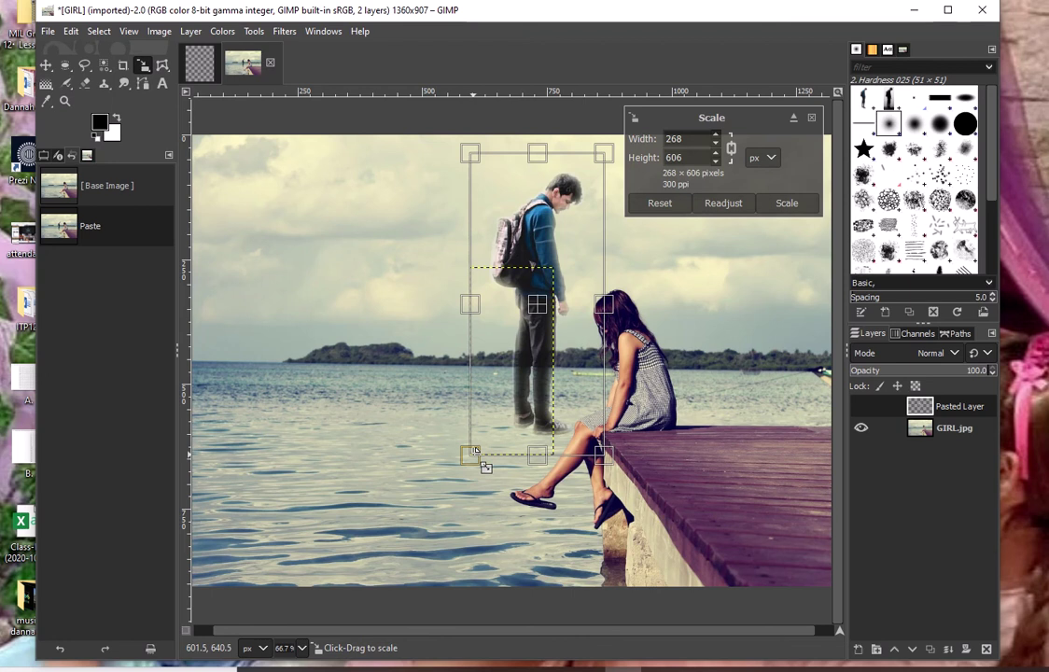
drag(473, 456, 367, 529)
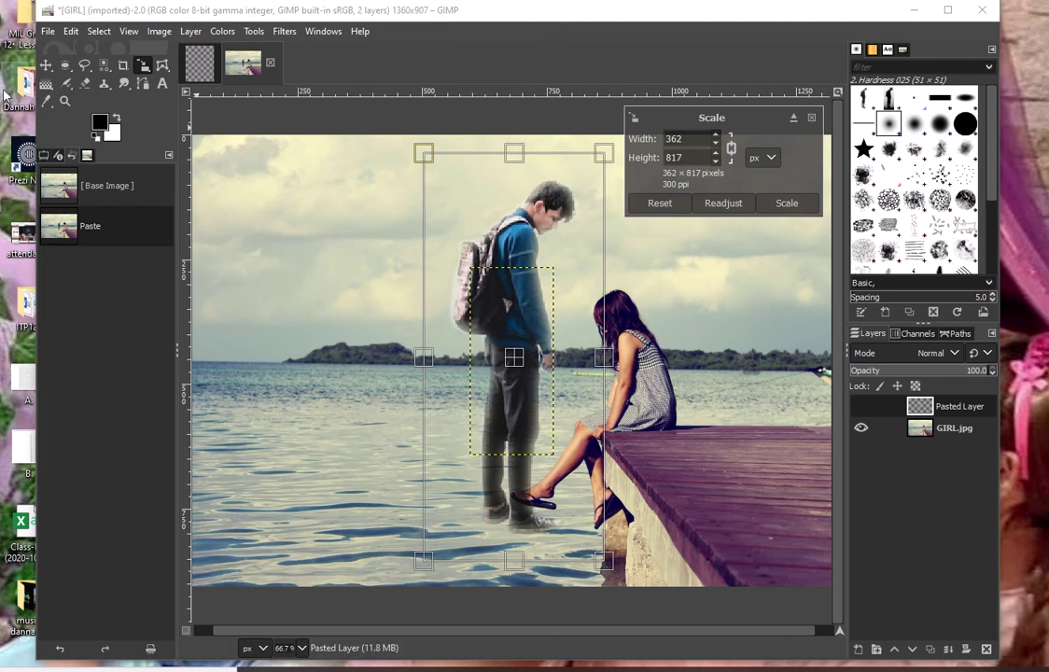
click(47, 68)
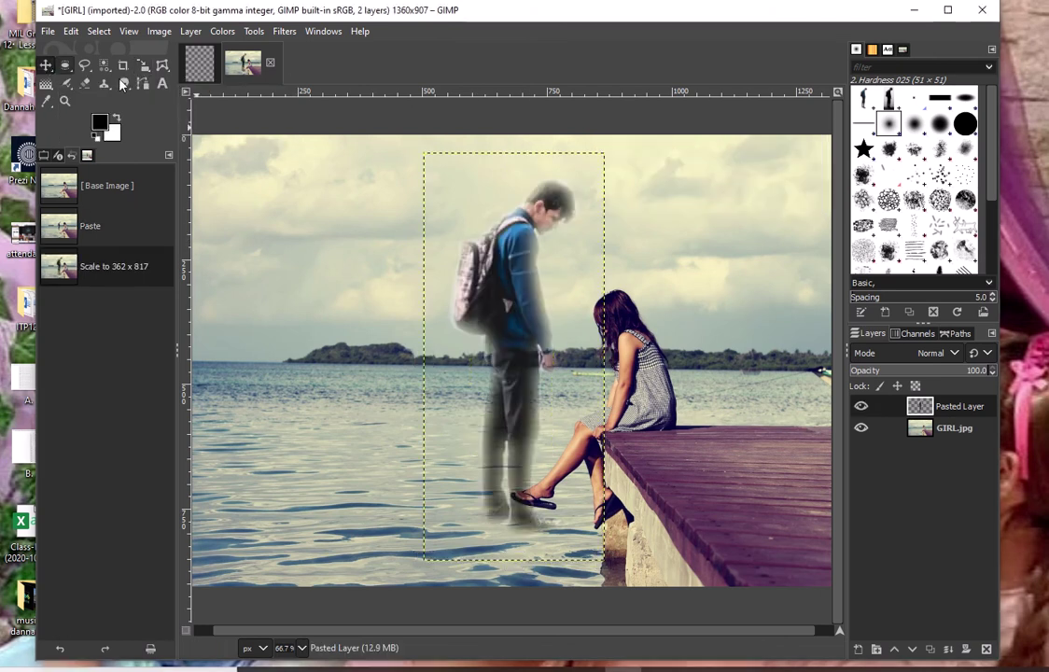
drag(526, 299, 748, 272)
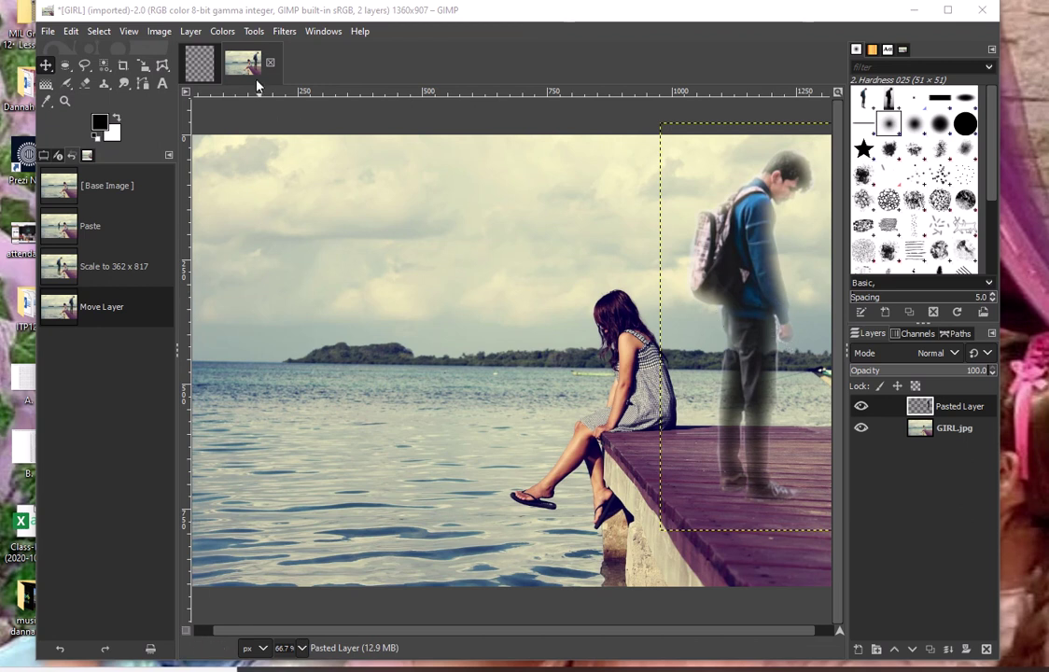
Step: Flip the boy layer horizontally so that he faces the girl
click(254, 32)
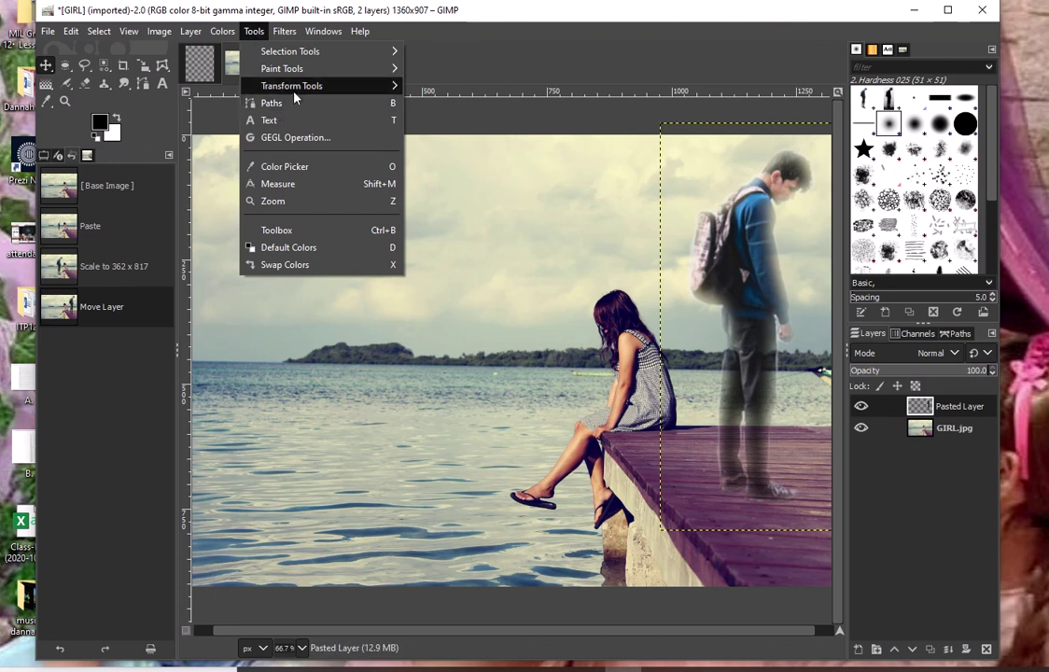
mouse_move(308, 86)
click(458, 258)
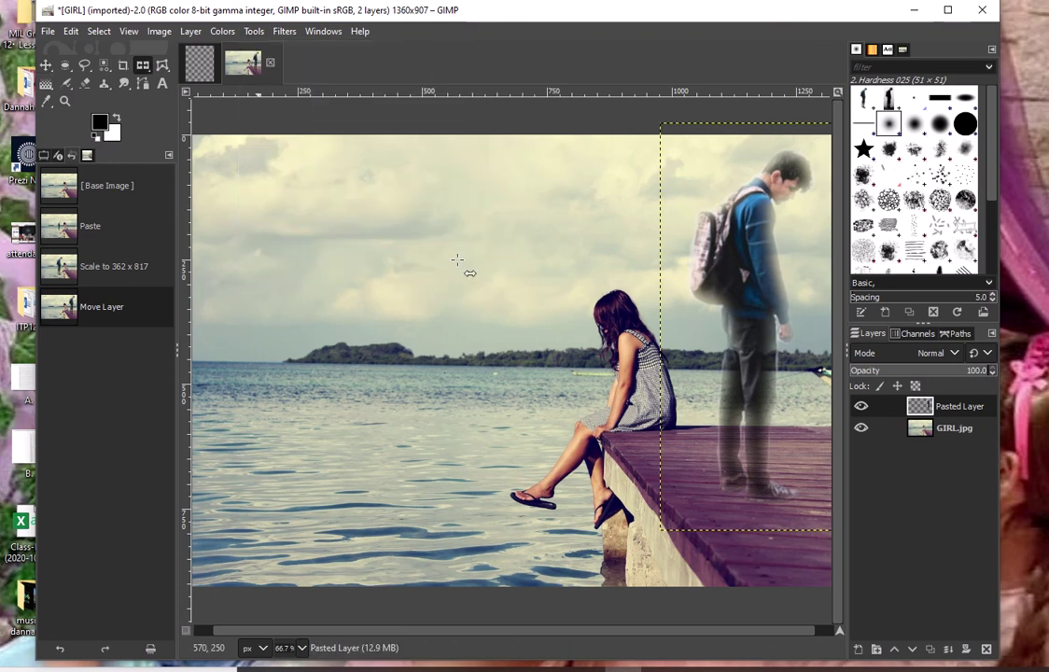
click(741, 307)
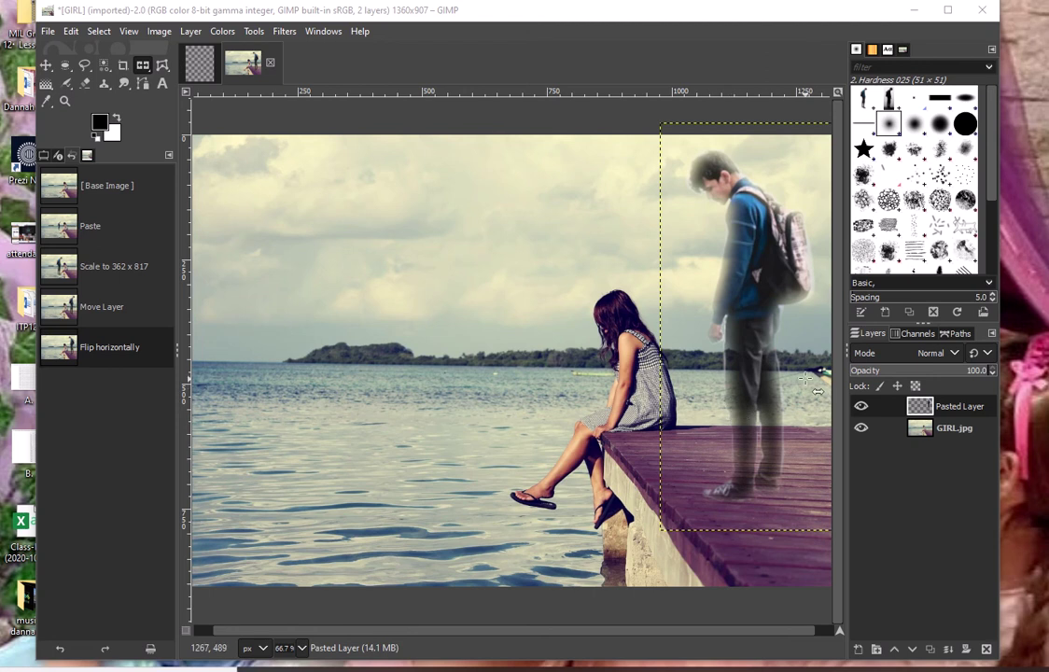
Step: Merge the visible boy and girl layers into one, with the merged layer expanded as necessary
right_click(955, 411)
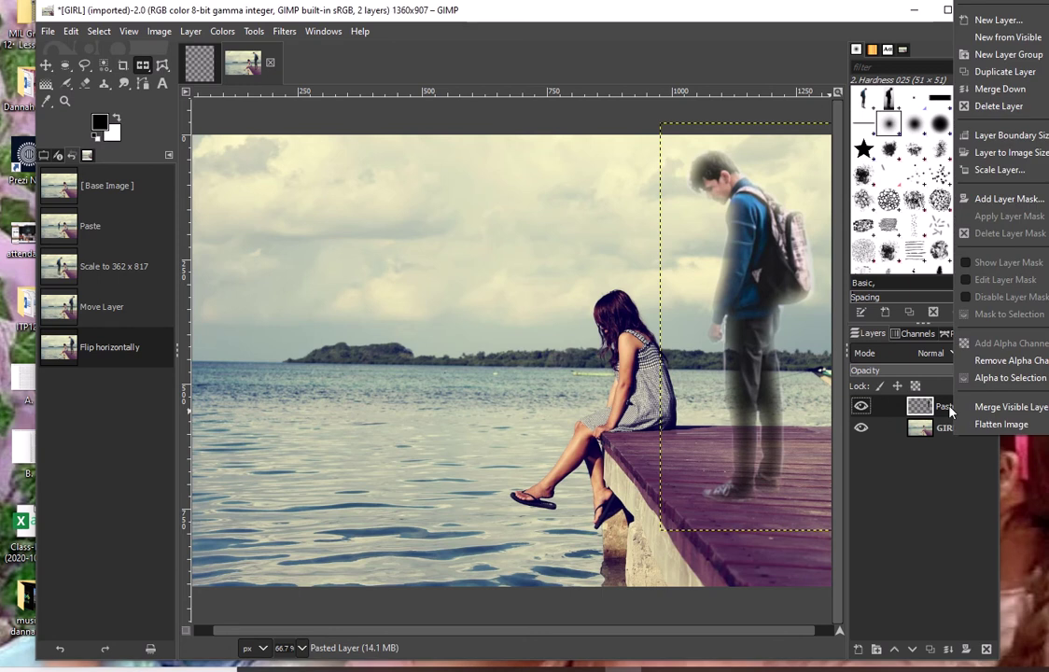
click(1014, 411)
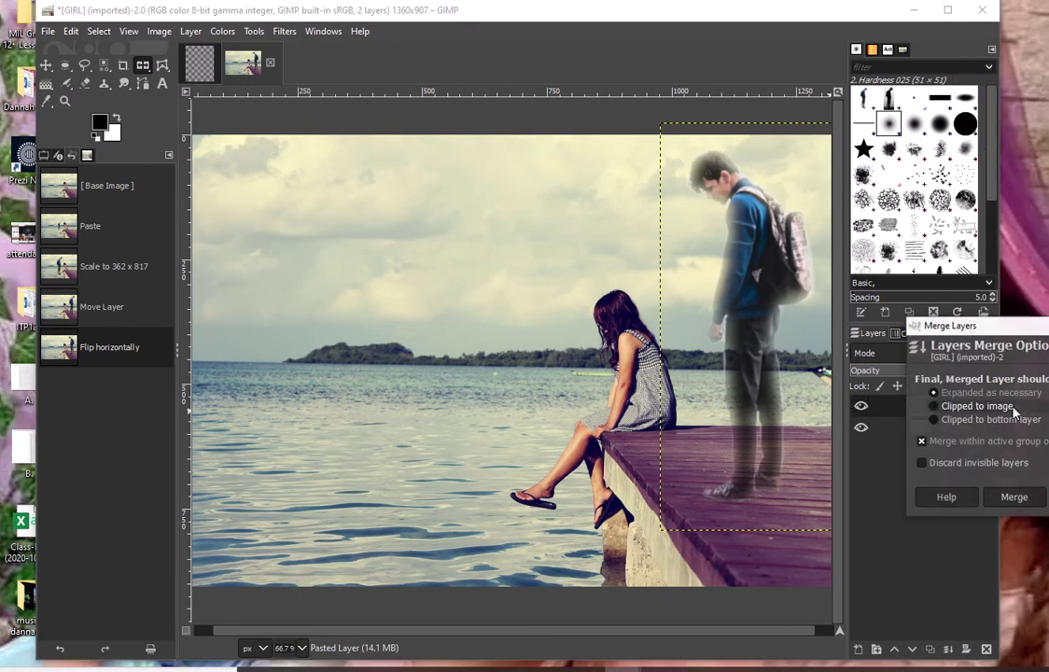
click(1016, 499)
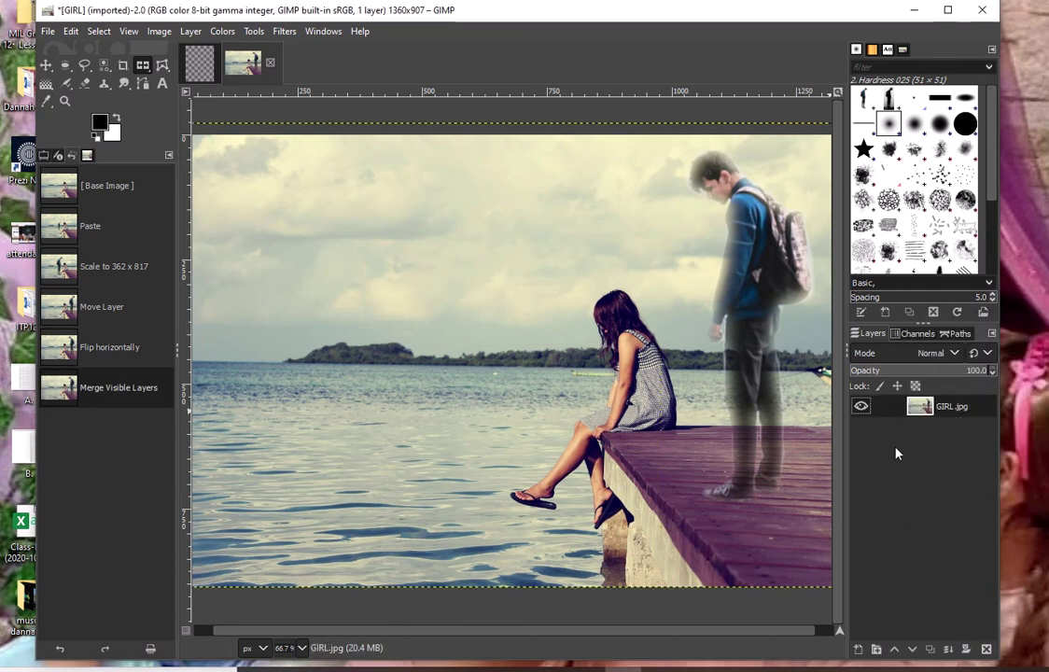